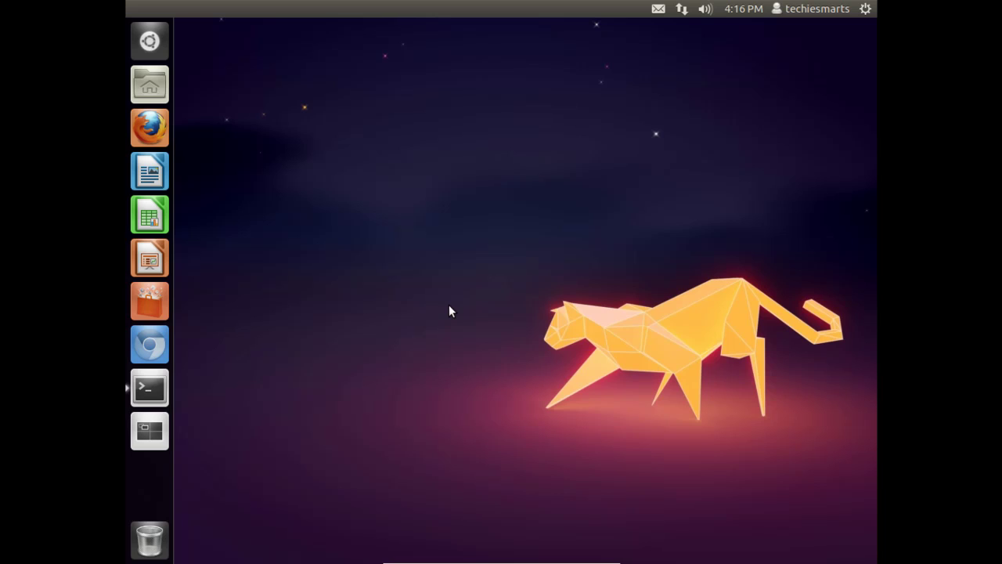
# Add the ppa:ingalex/super-boot-manager repository in a terminal, entering the admin password and confirming
pyautogui.click(150, 387)
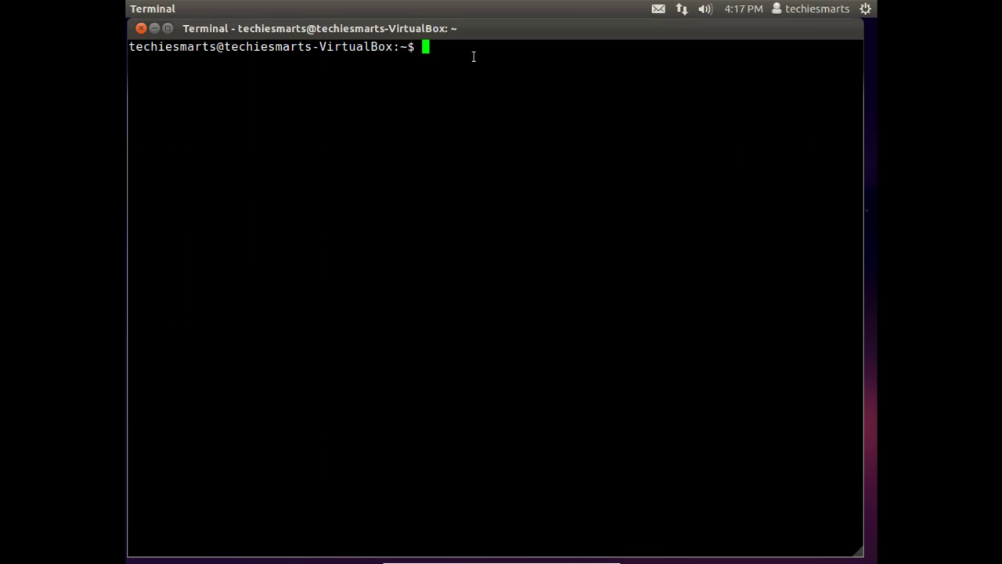
pyautogui.write('sudo a')
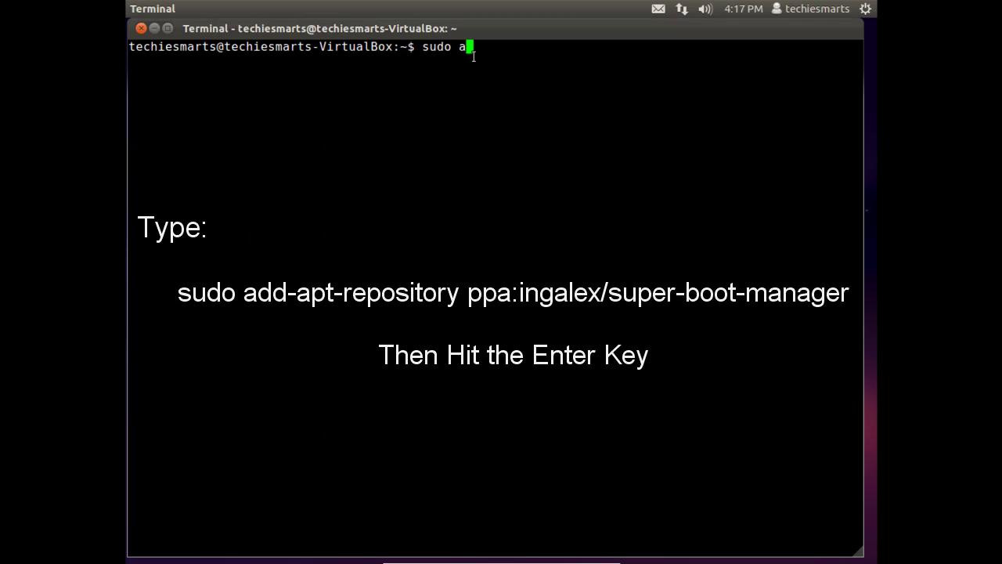
pyautogui.write('dd-apt-repository')
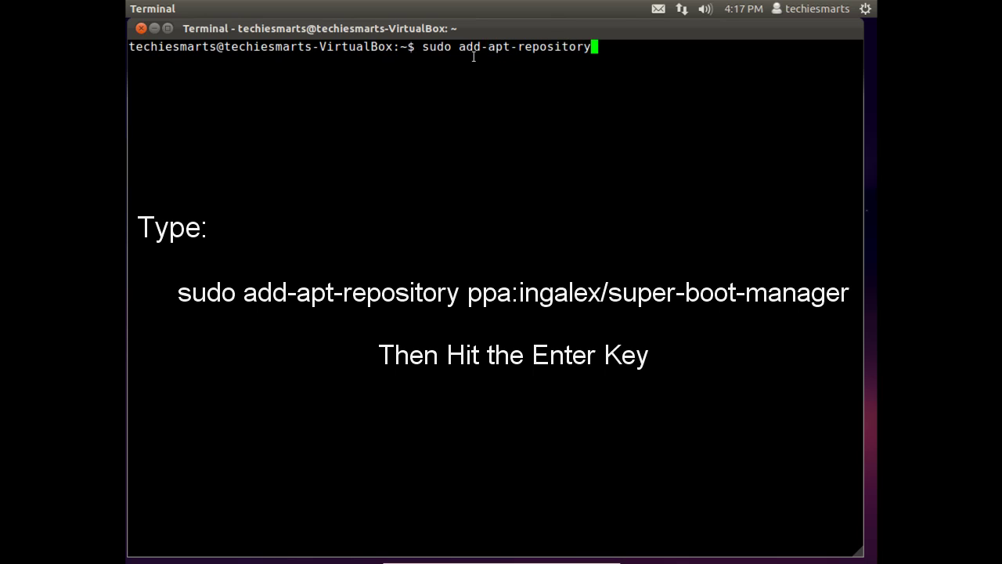
pyautogui.write(' ppa:ingalex')
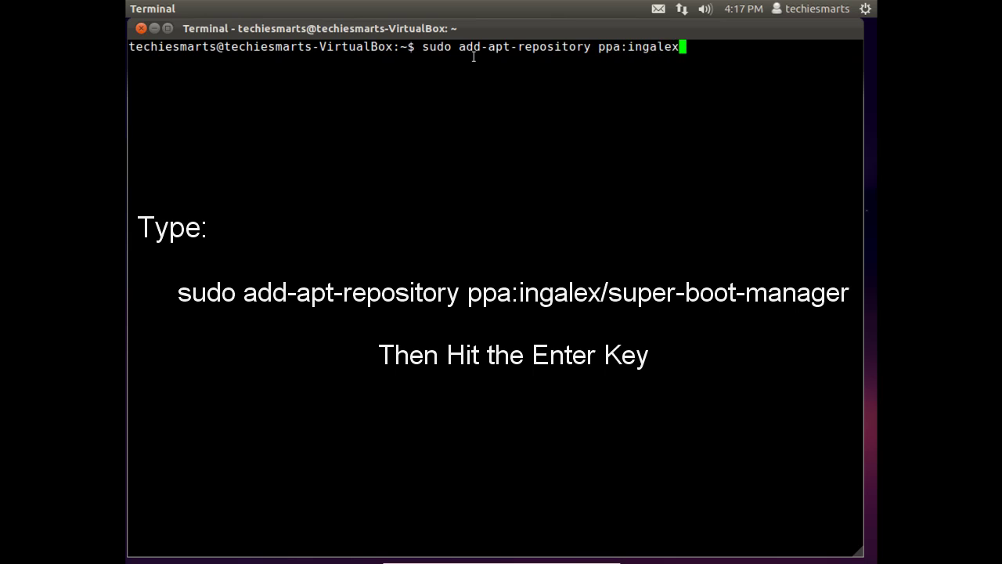
pyautogui.write('/super-boot-manager')
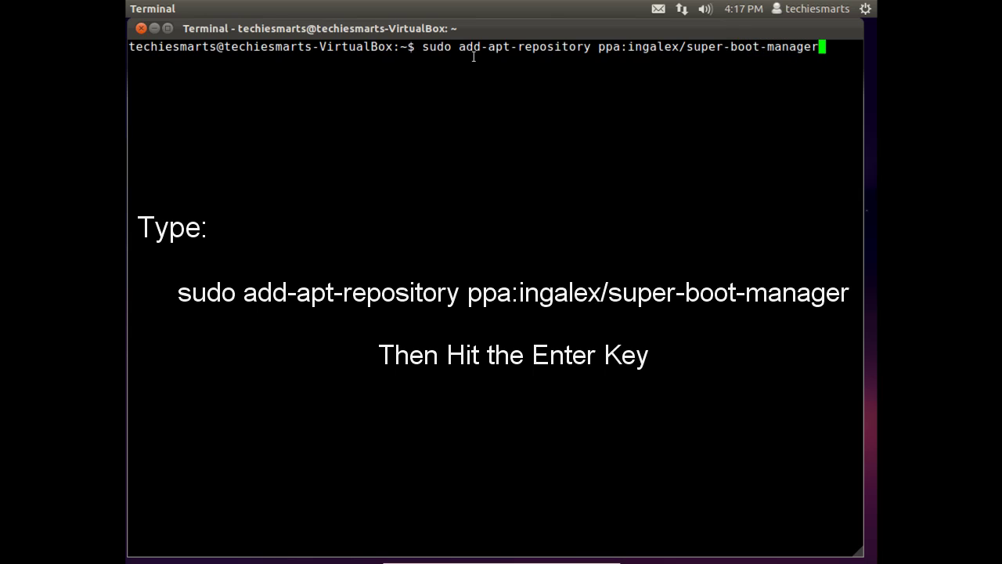
pyautogui.press('Return')
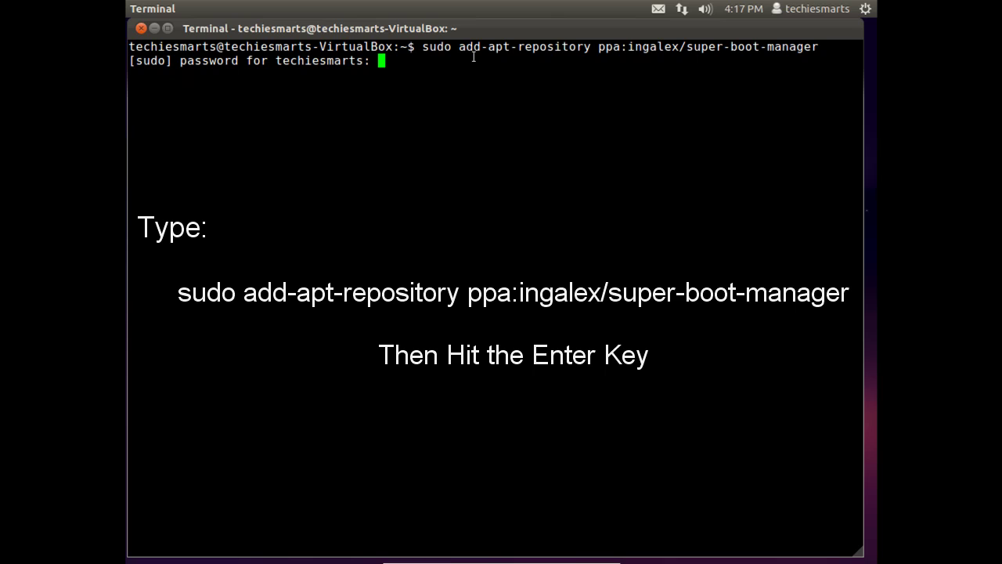
pyautogui.press('Return')
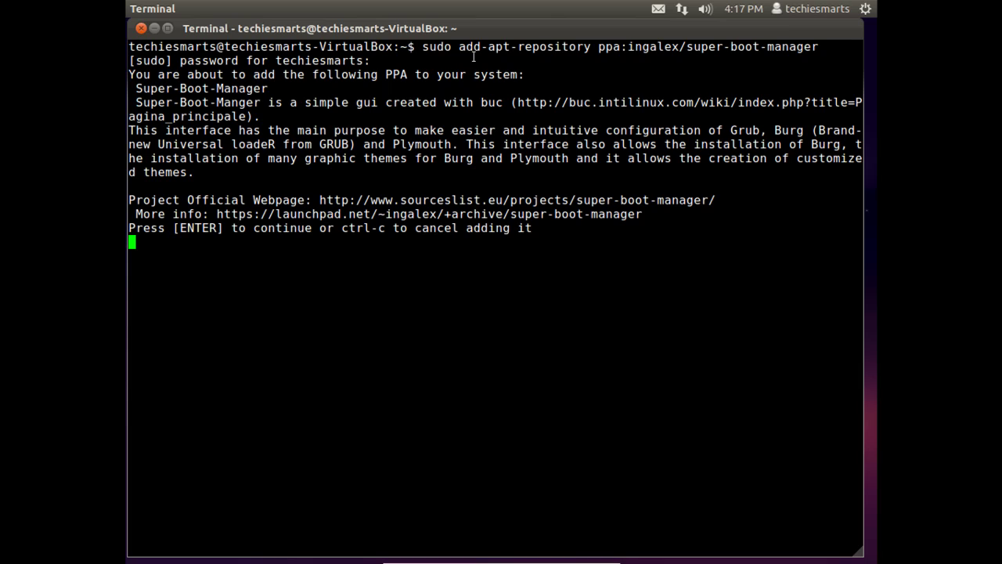
pyautogui.press('Return')
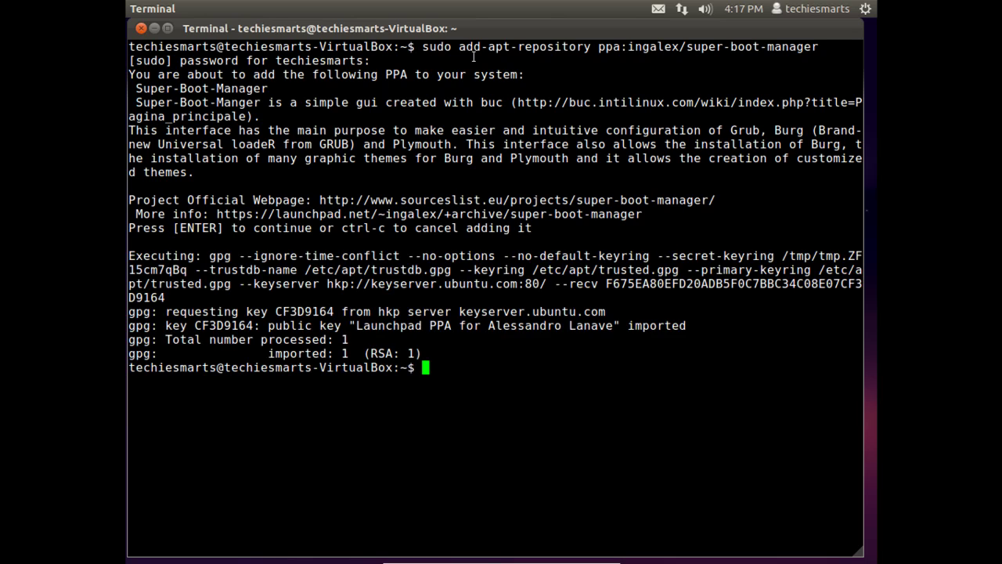
# Run sudo apt-get update && sudo apt-get install super-boot-manager to install 0.7.13, then type exit
pyautogui.write('sud')
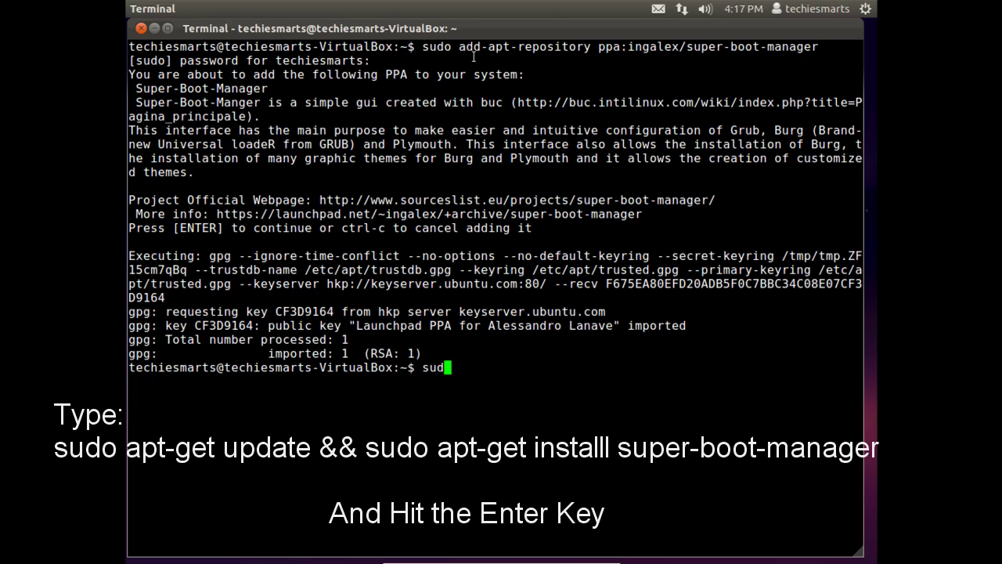
pyautogui.write('o apt-get upf')
pyautogui.press('BackSpace')
pyautogui.write('date')
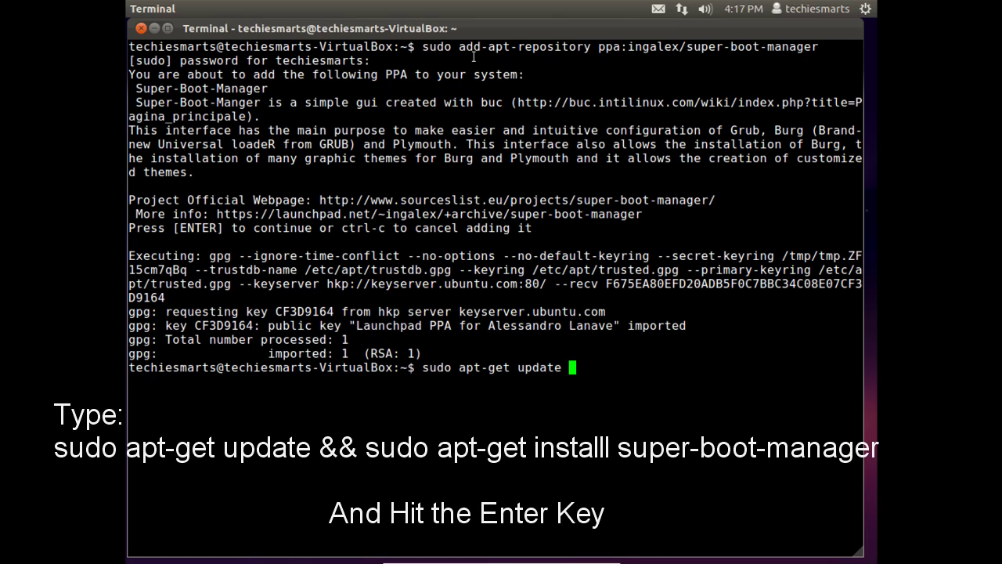
pyautogui.write(' && sudo a')
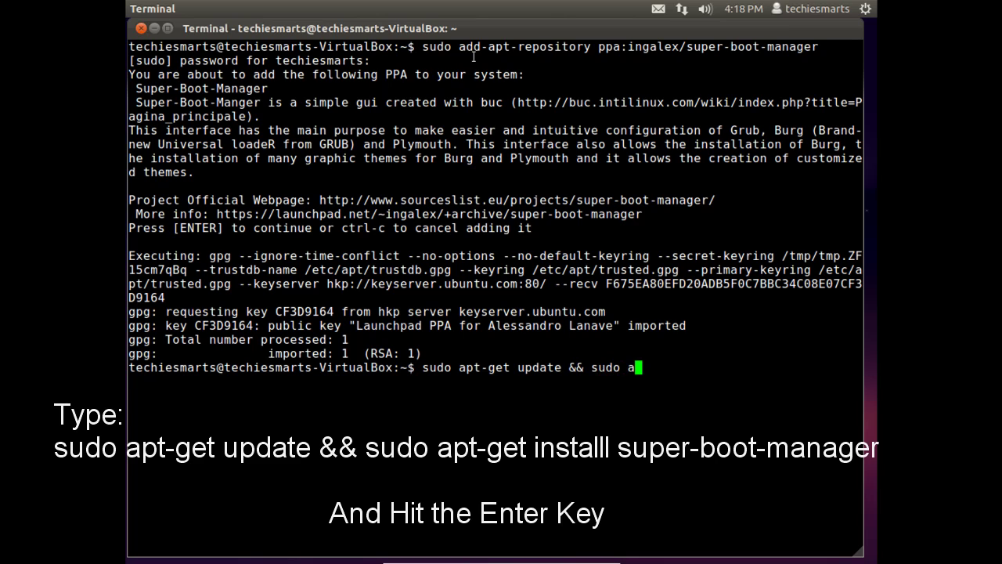
pyautogui.write('pt-get install')
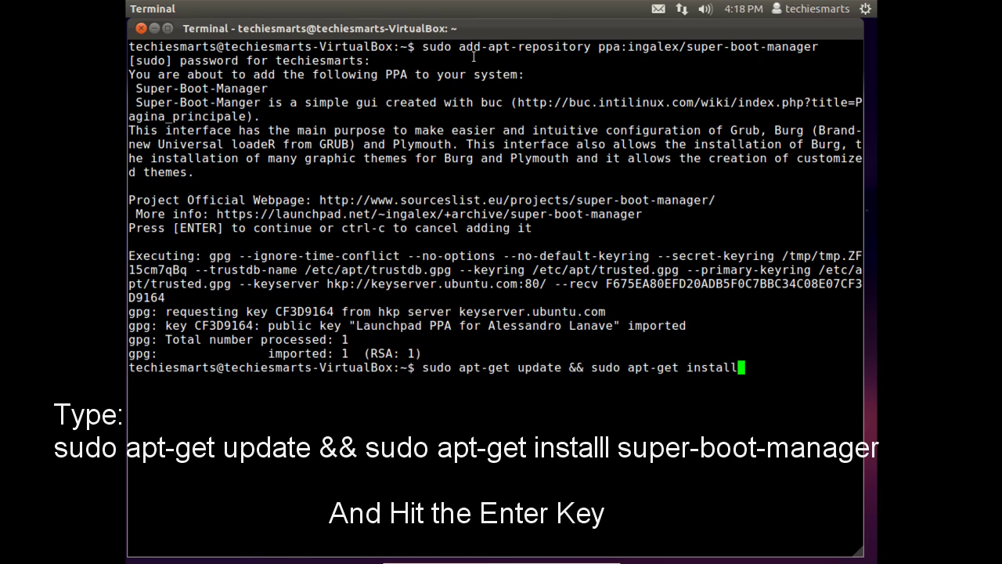
pyautogui.write(' super-boot-man')
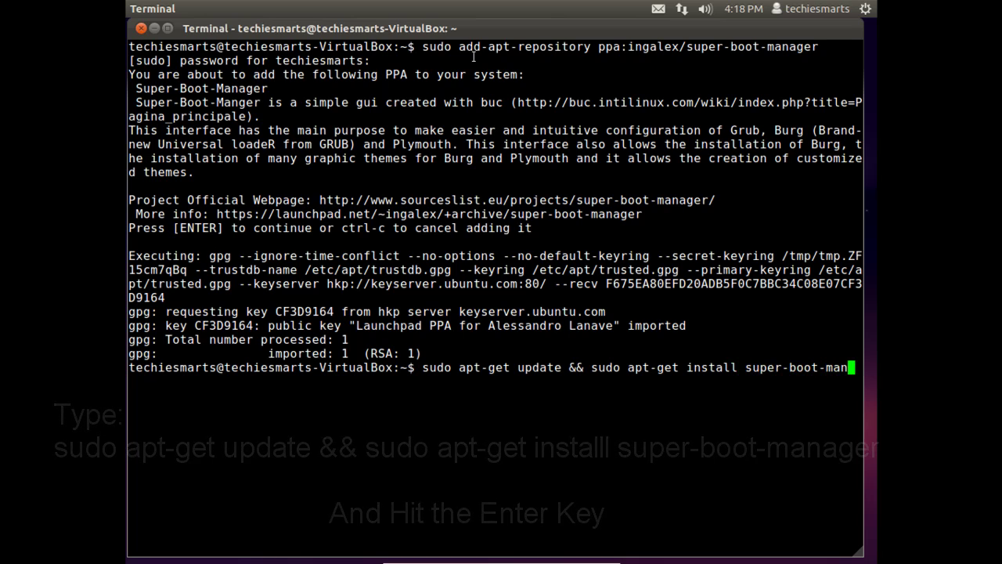
pyautogui.write('ager')
pyautogui.press('Return')
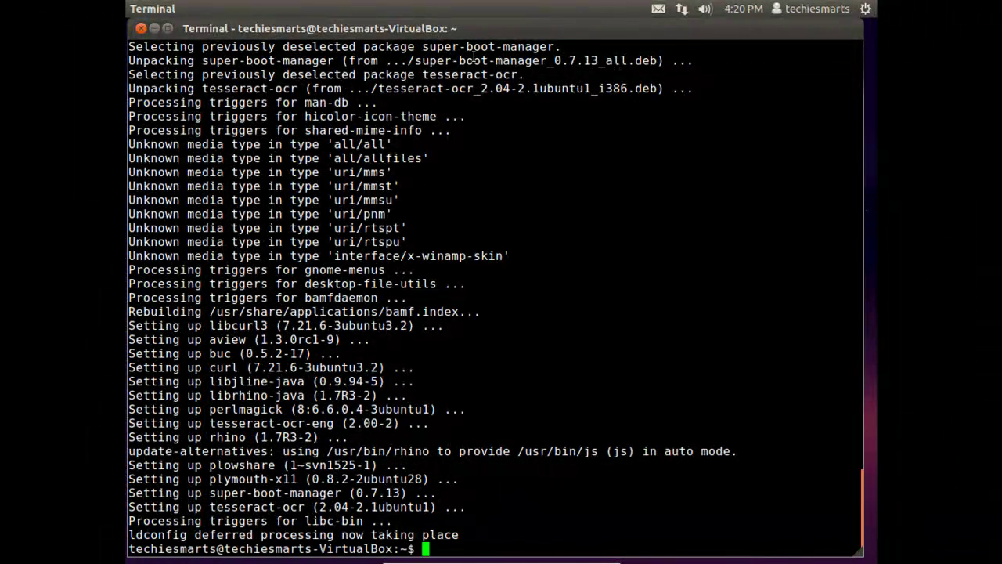
pyautogui.write('exit')
# Close the terminal and launch Super-Boot-Manager from a Dash search for 'super'
pyautogui.press('Return')
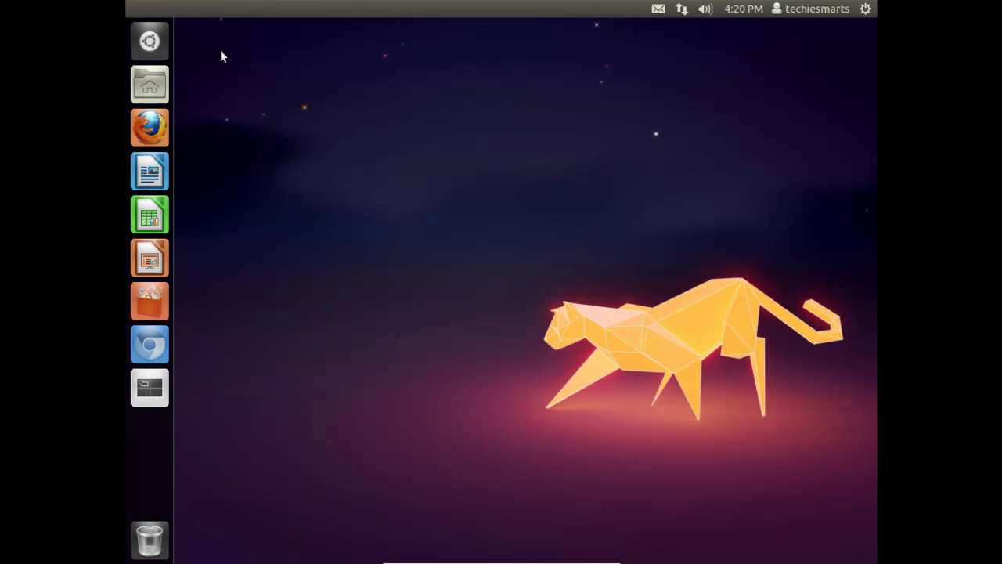
pyautogui.click(159, 49)
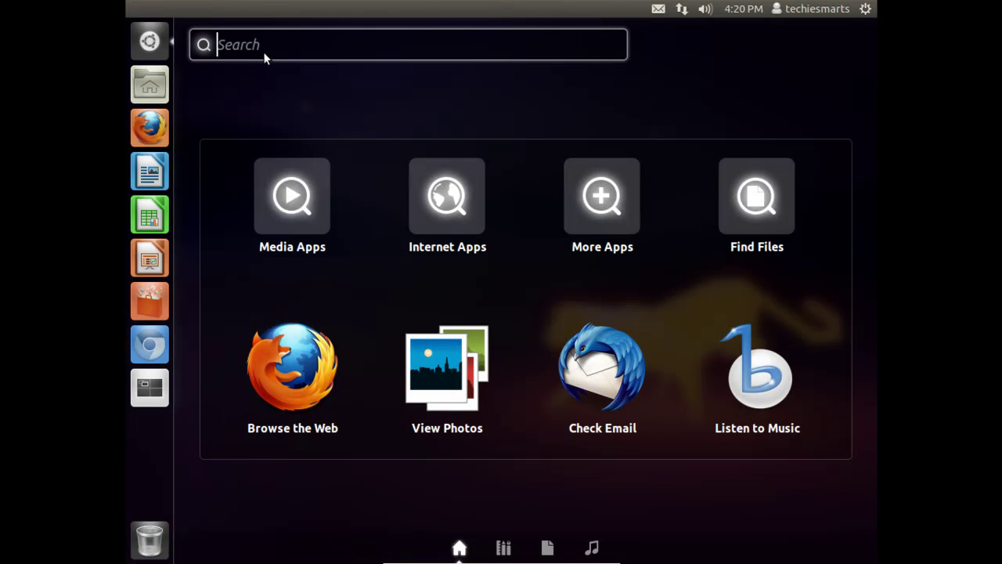
pyautogui.write('super')
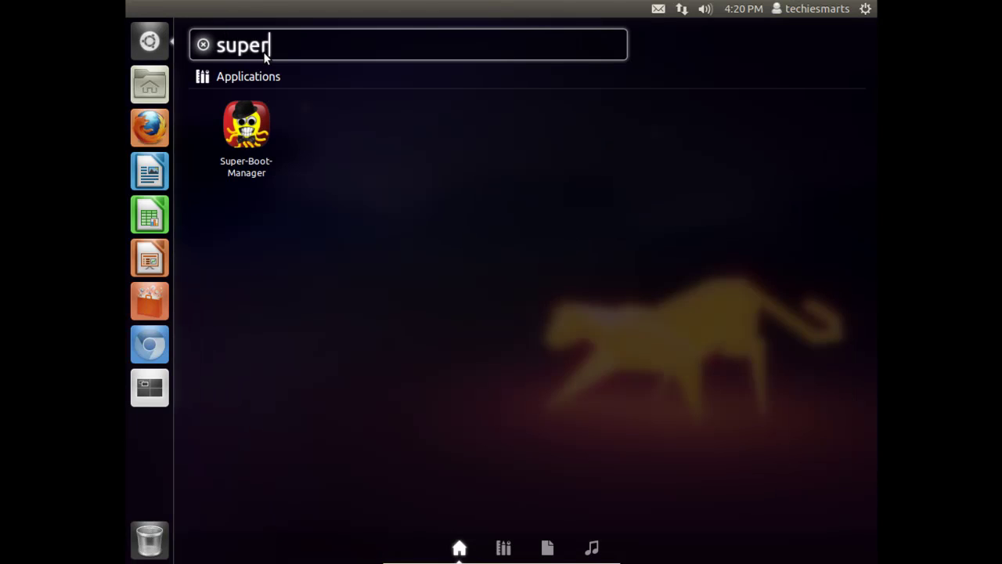
pyautogui.click(257, 134)
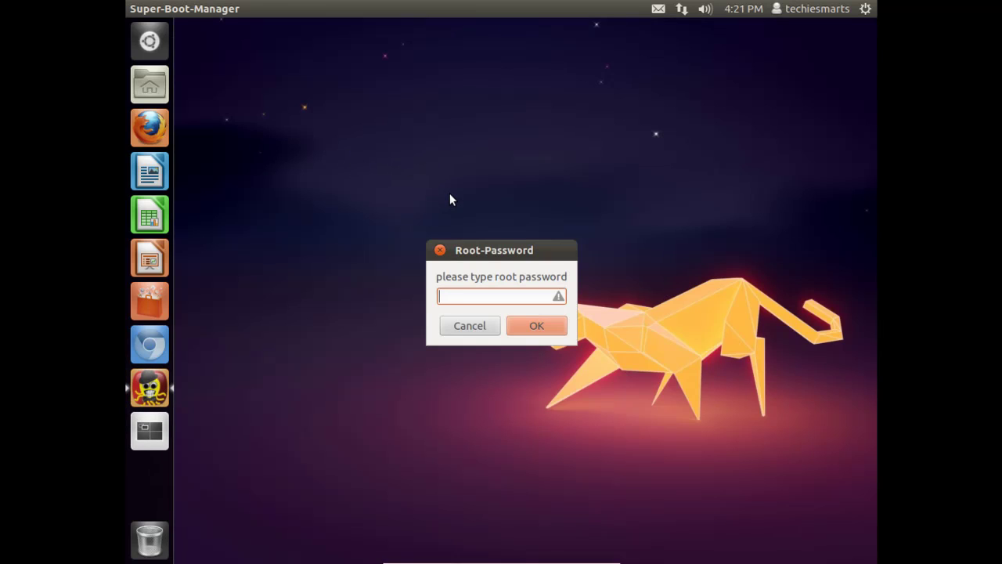
# Enter the root password and choose english as the interface language
pyautogui.write('******')
pyautogui.click(534, 323)
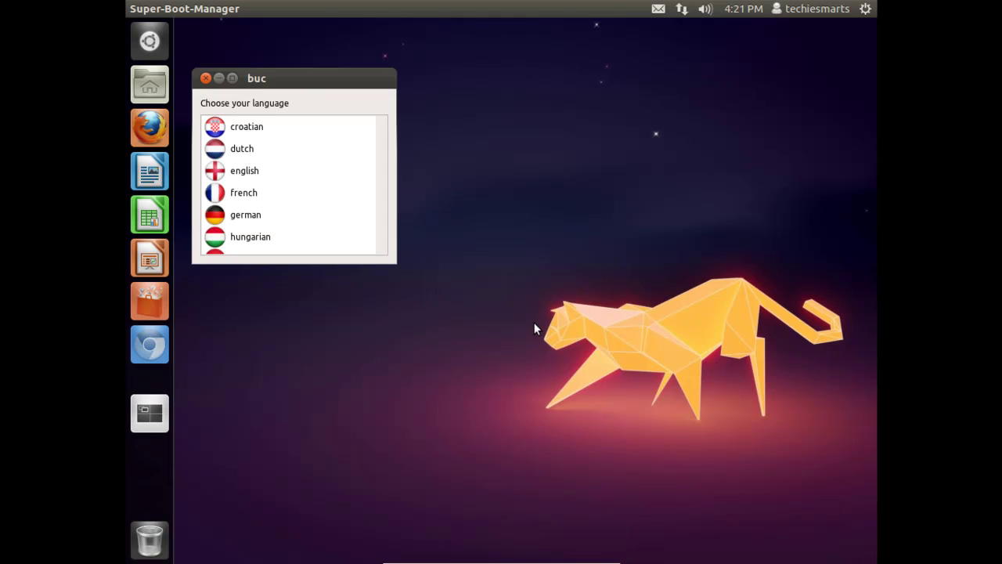
pyautogui.scroll(-1, 384, 163)
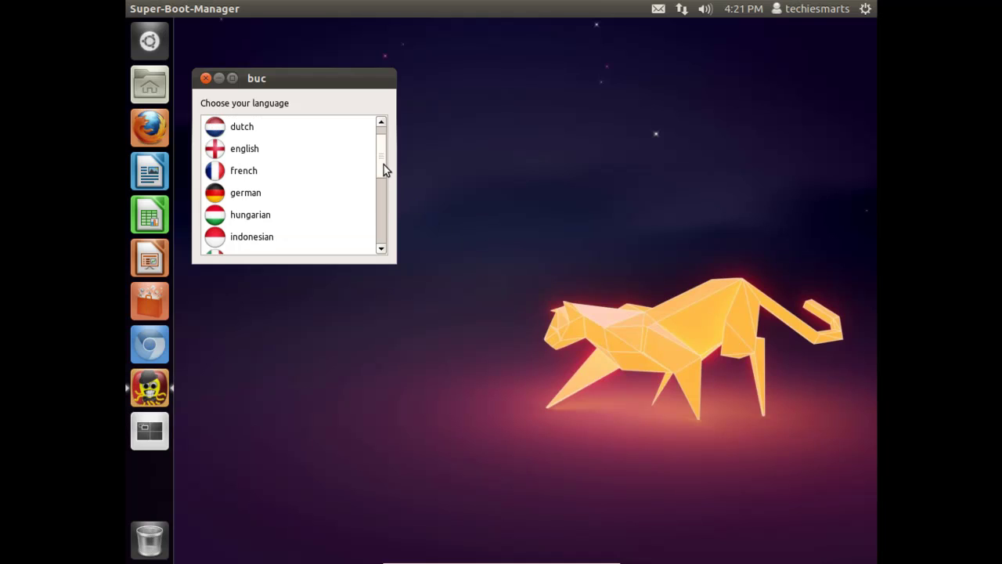
pyautogui.click(264, 150)
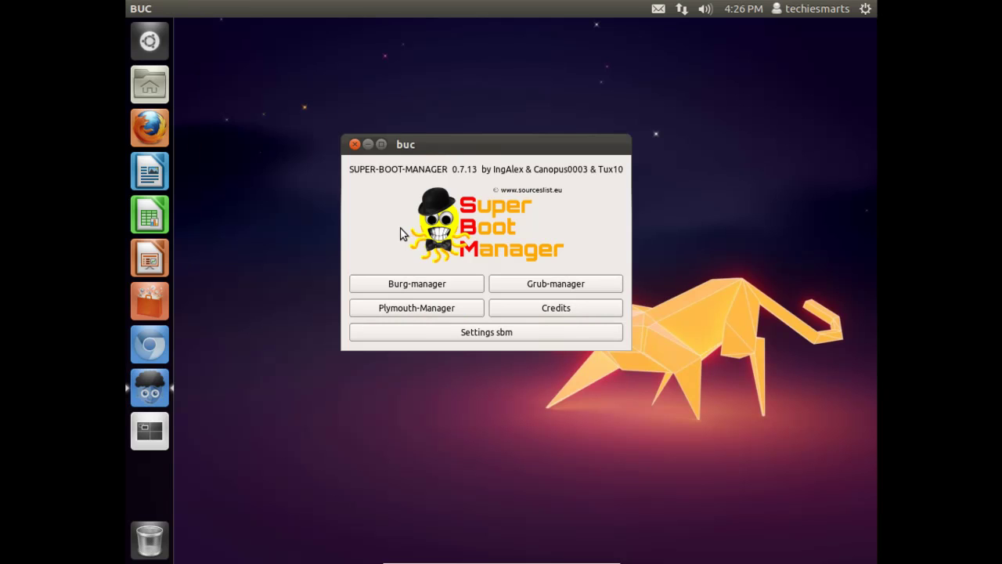
# Open Burg Manager and look through its Param. 1–4 parameter pages
pyautogui.click(413, 285)
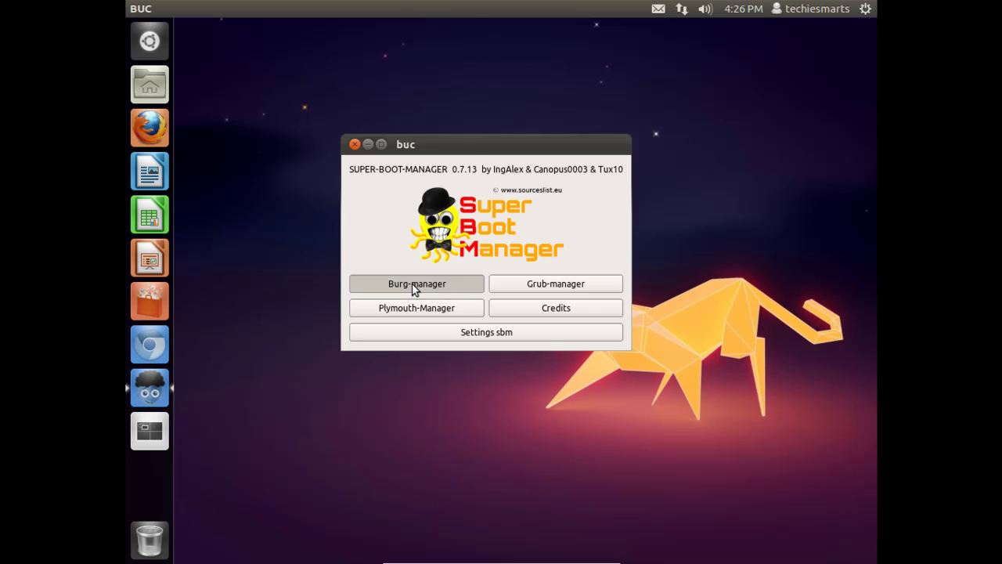
pyautogui.click(415, 286)
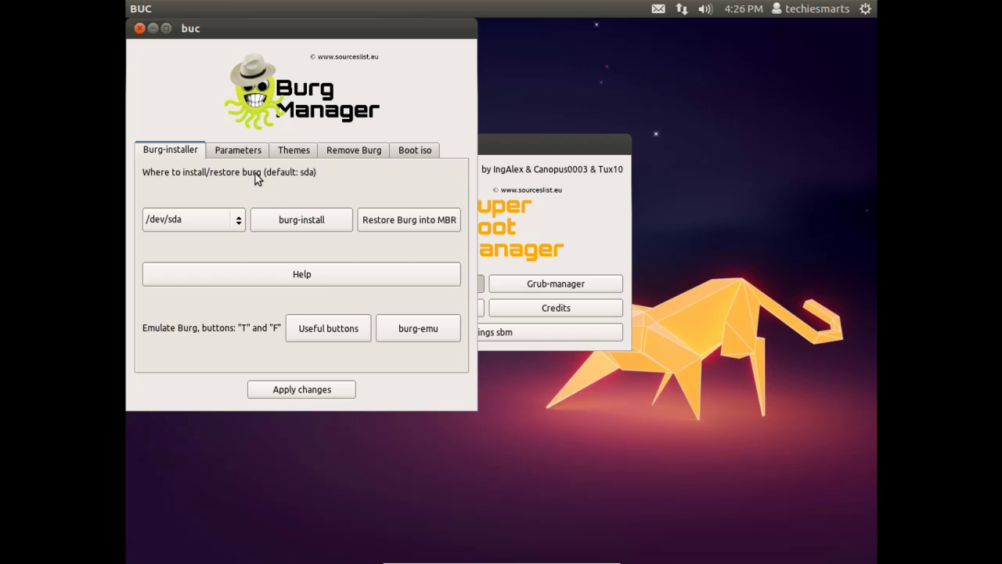
pyautogui.click(242, 153)
pyautogui.click(227, 177)
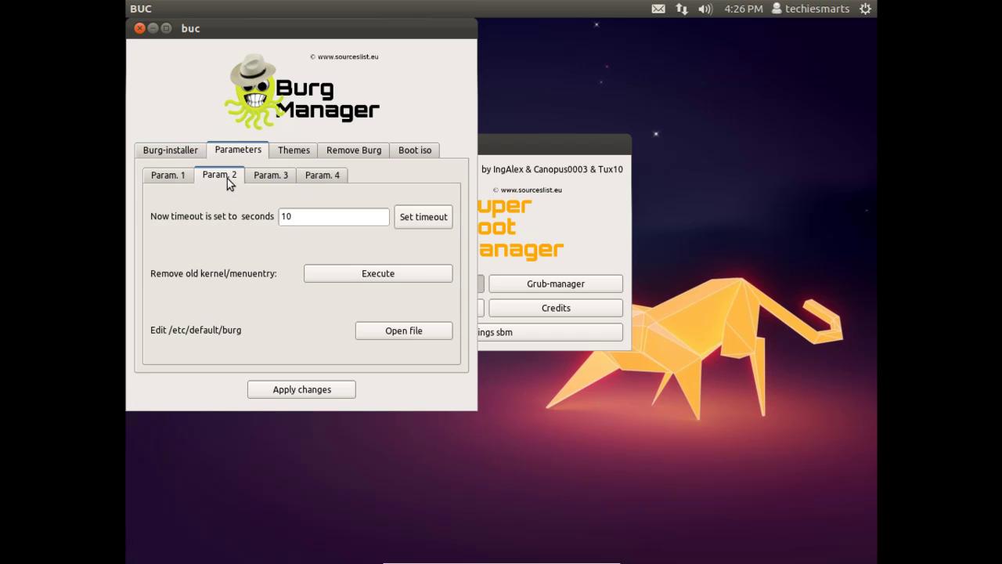
pyautogui.click(262, 179)
pyautogui.click(310, 182)
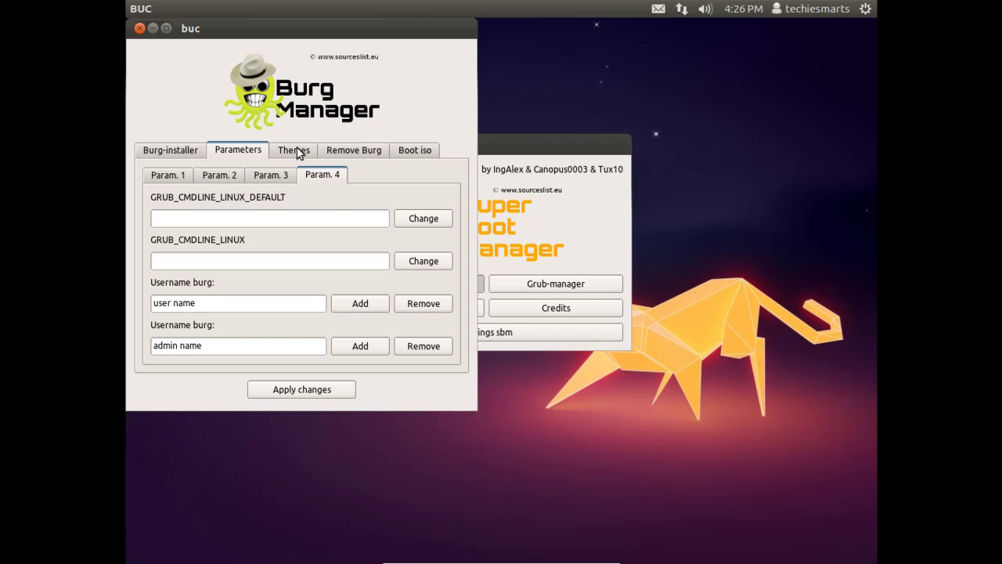
# Browse through the Burg boot theme gallery
pyautogui.click(293, 149)
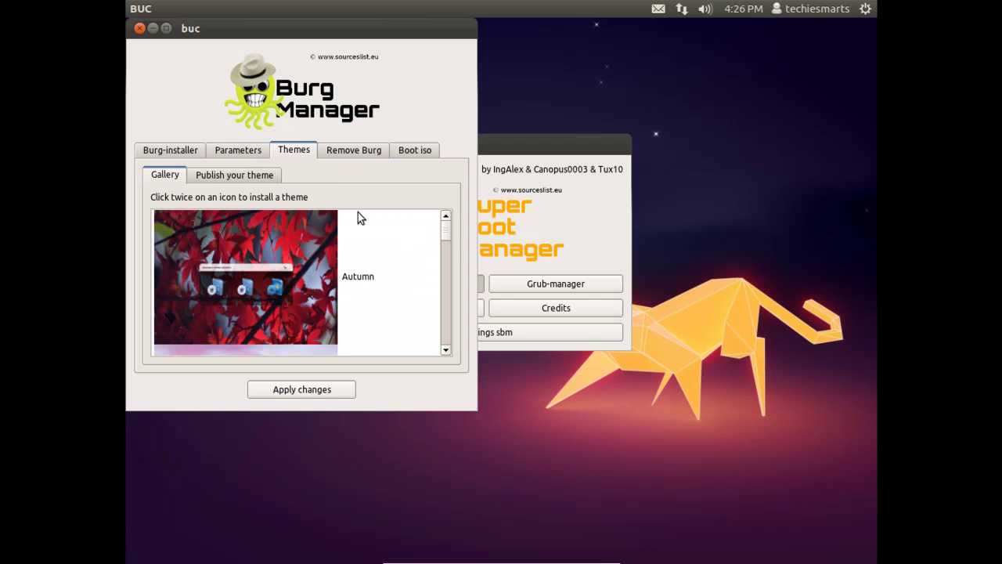
pyautogui.click(446, 350)
pyautogui.click(445, 351)
pyautogui.click(446, 350)
pyautogui.click(446, 351)
pyautogui.click(445, 350)
pyautogui.click(445, 350)
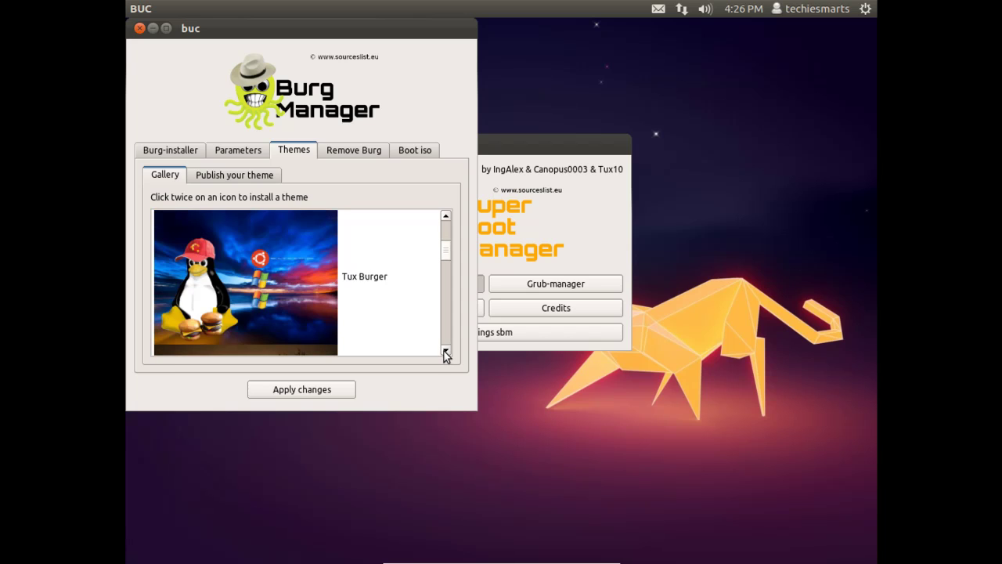
pyautogui.click(446, 351)
pyautogui.click(446, 351)
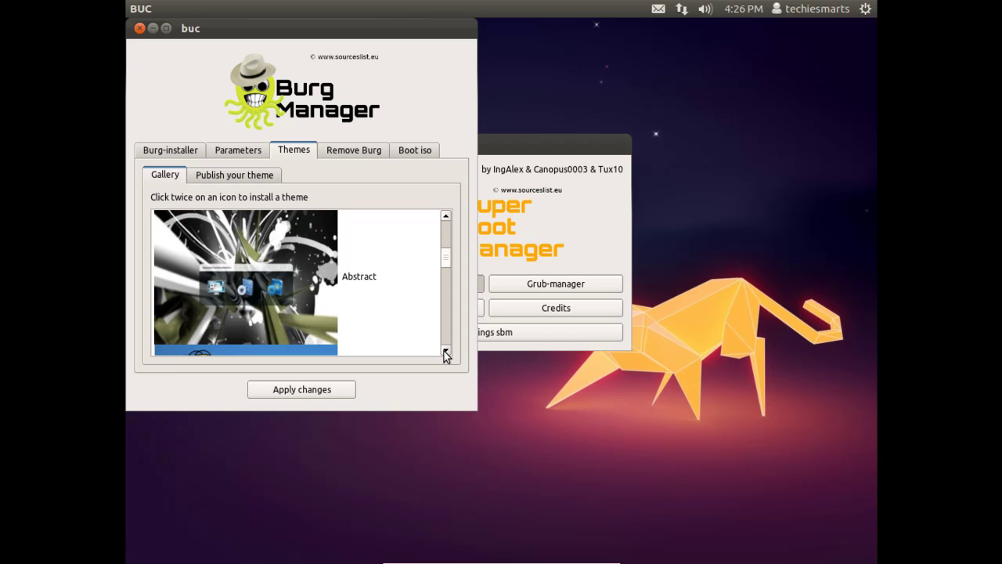
# Review the Remove Burg and Boot iso options, close Burg Manager, and open Grub Manager
pyautogui.click(361, 152)
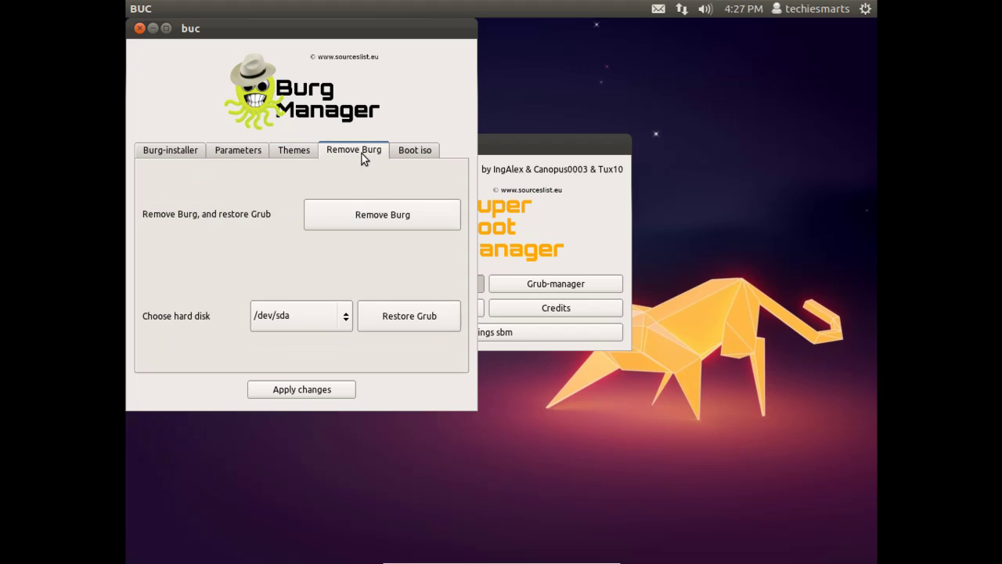
pyautogui.click(415, 156)
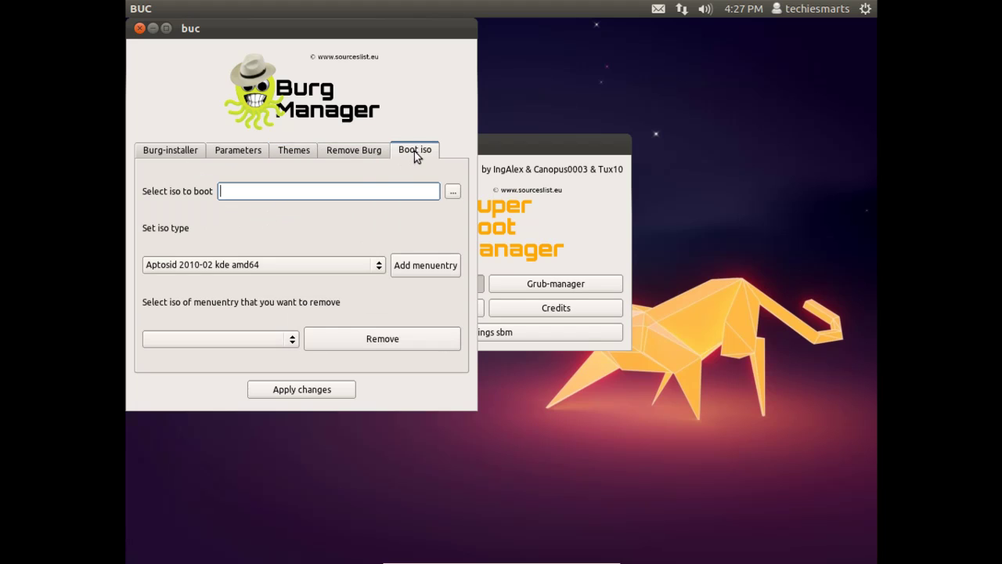
pyautogui.click(139, 29)
pyautogui.click(519, 283)
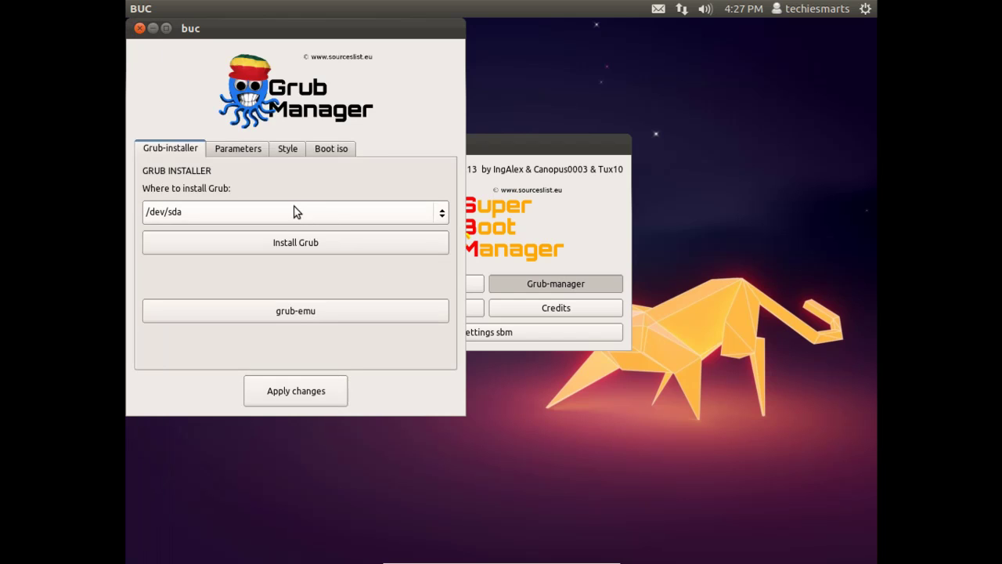
# Step through Grub Manager's Param. 1–4 pages and show the Style page with 1600x900 resolution
pyautogui.click(240, 150)
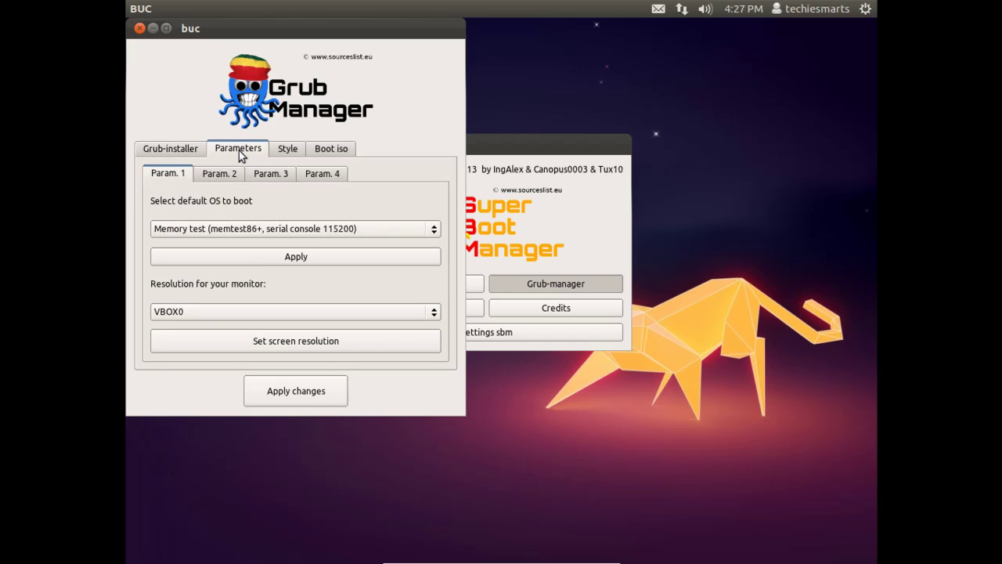
pyautogui.click(225, 175)
pyautogui.click(267, 176)
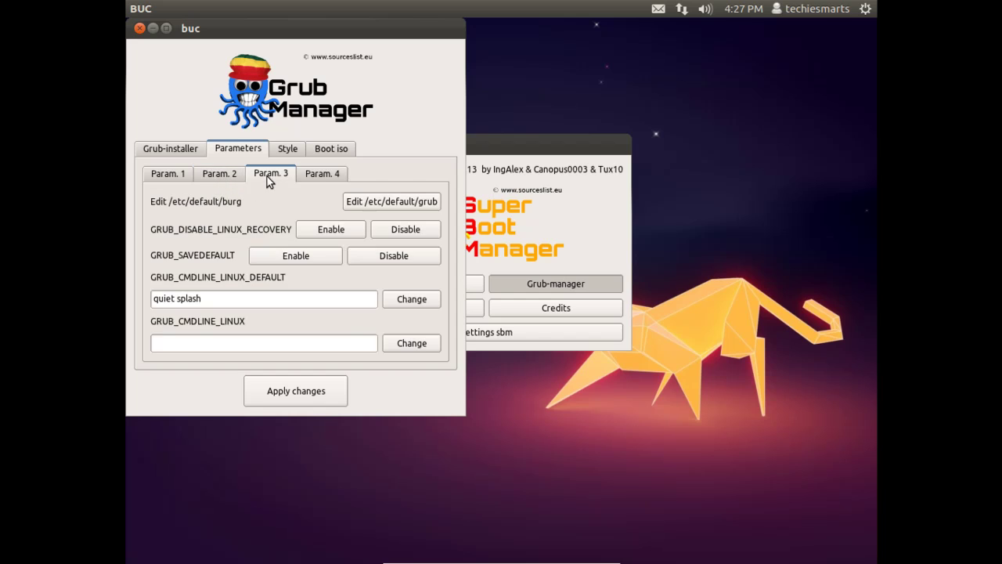
pyautogui.click(319, 174)
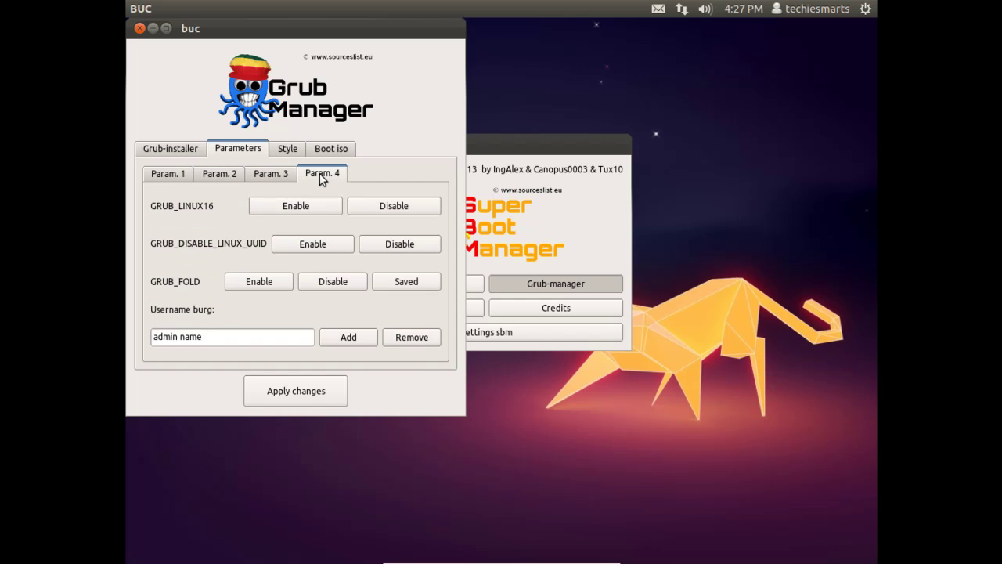
pyautogui.click(287, 151)
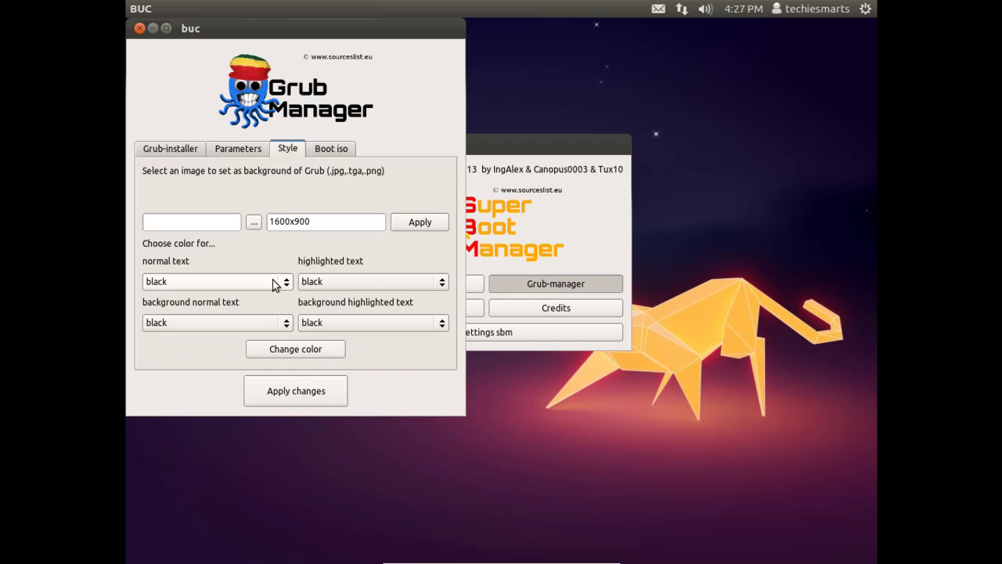
# View Grub's Boot iso options, close Grub Manager, and open Plymouth Manager
pyautogui.click(332, 150)
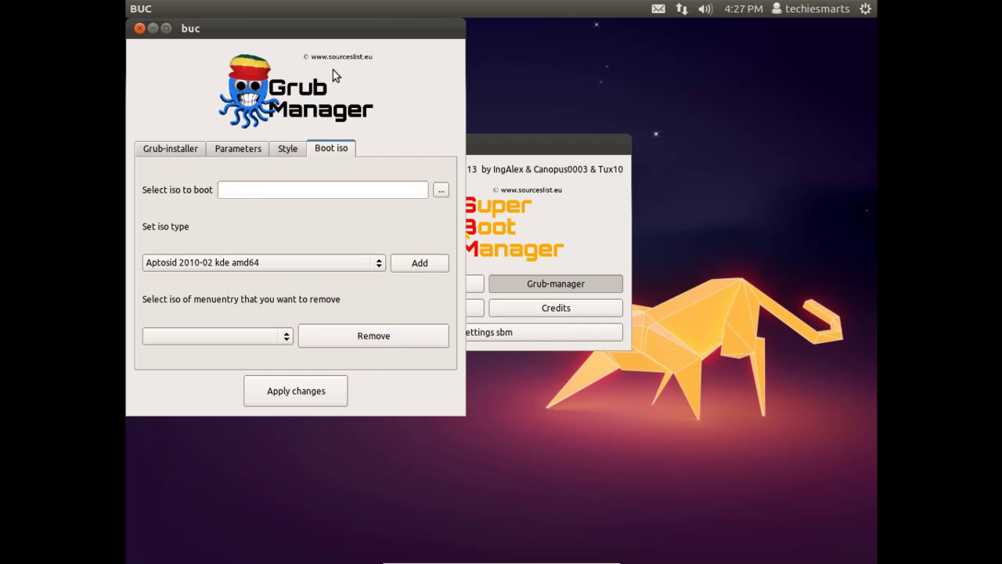
pyautogui.click(139, 28)
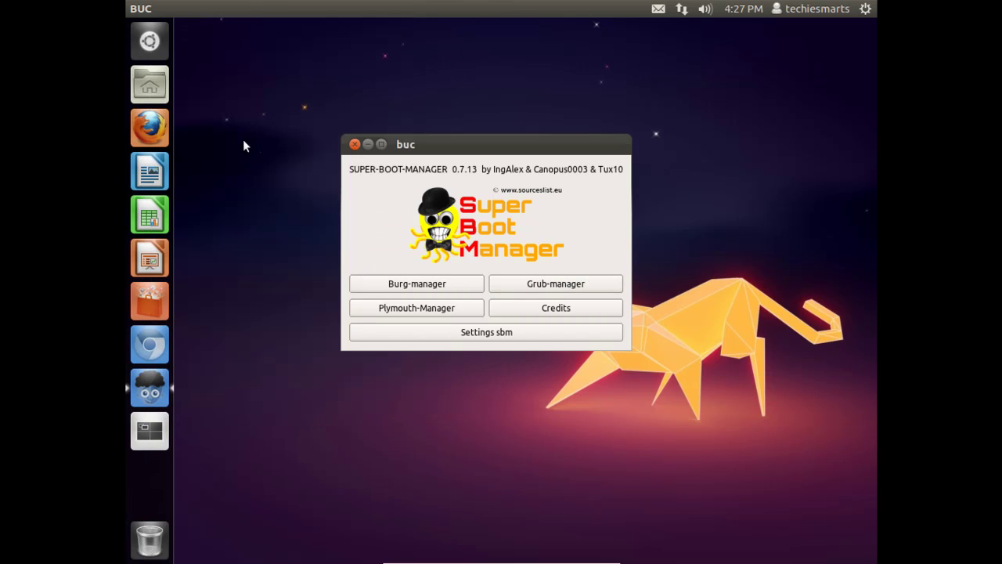
pyautogui.click(405, 310)
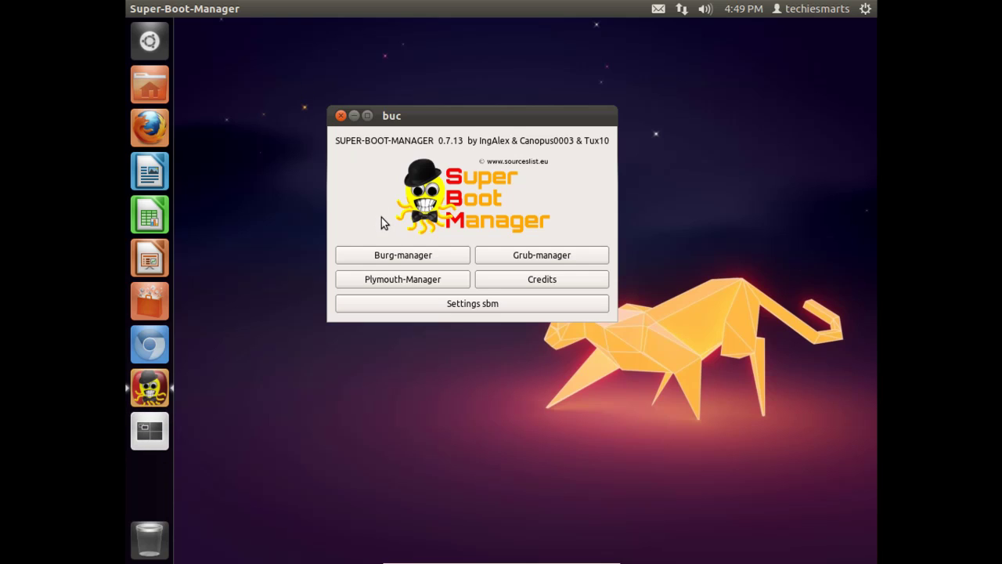
pyautogui.click(400, 286)
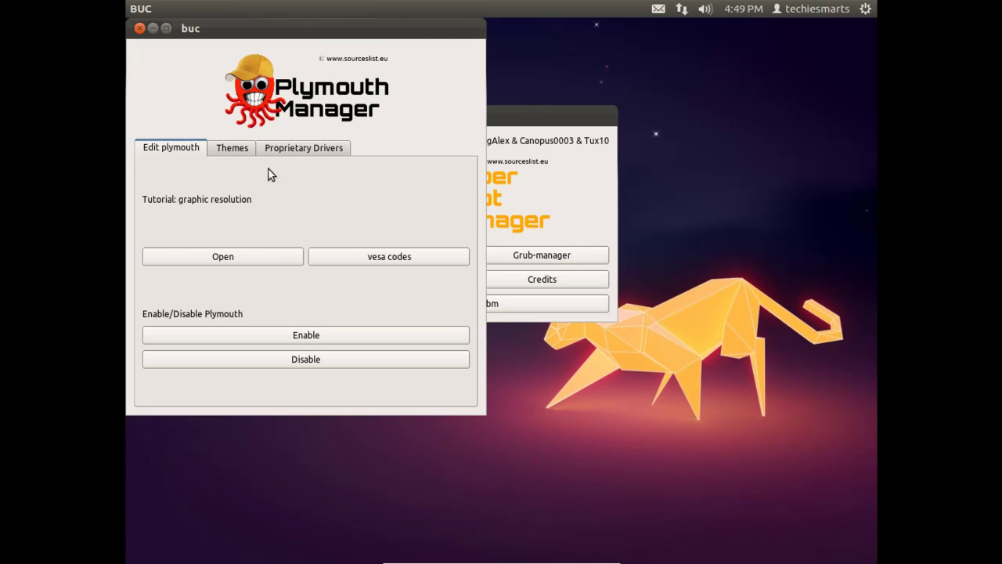
# Open the Plymouth theme gallery, centre the window, and preview the current default splash
pyautogui.click(249, 149)
pyautogui.moveTo(316, 34); pyautogui.dragTo(476, 72)
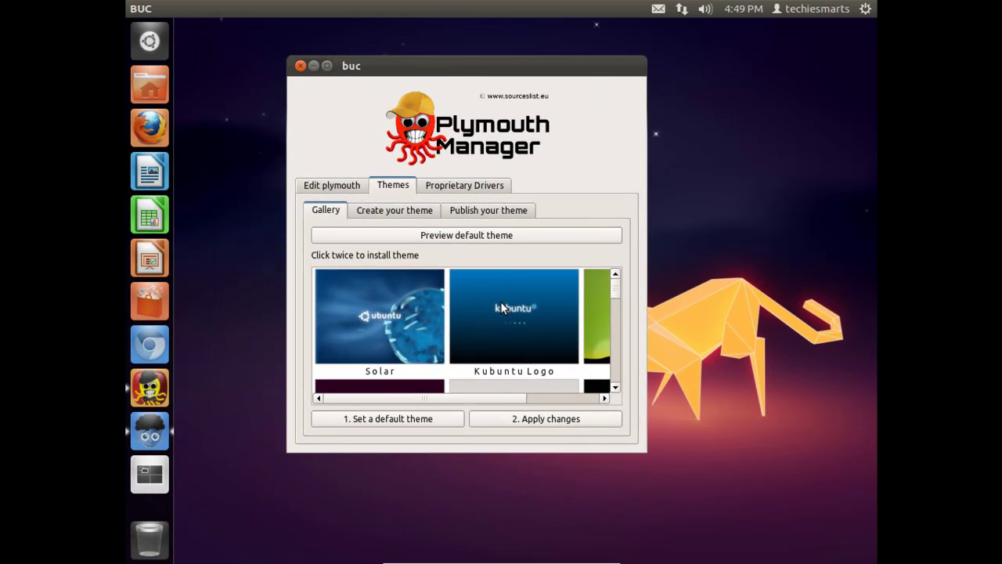
pyautogui.click(478, 236)
# Enlarge the gallery window and install the Ubuntu Splash theme
pyautogui.moveTo(646, 450); pyautogui.dragTo(789, 509)
pyautogui.moveTo(763, 294); pyautogui.dragTo(756, 343)
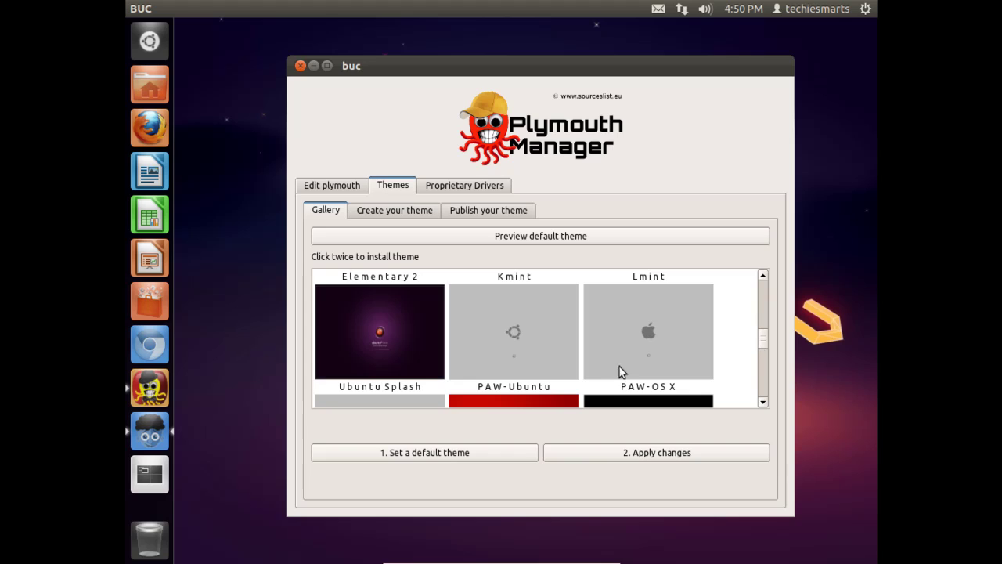
pyautogui.click(378, 346)
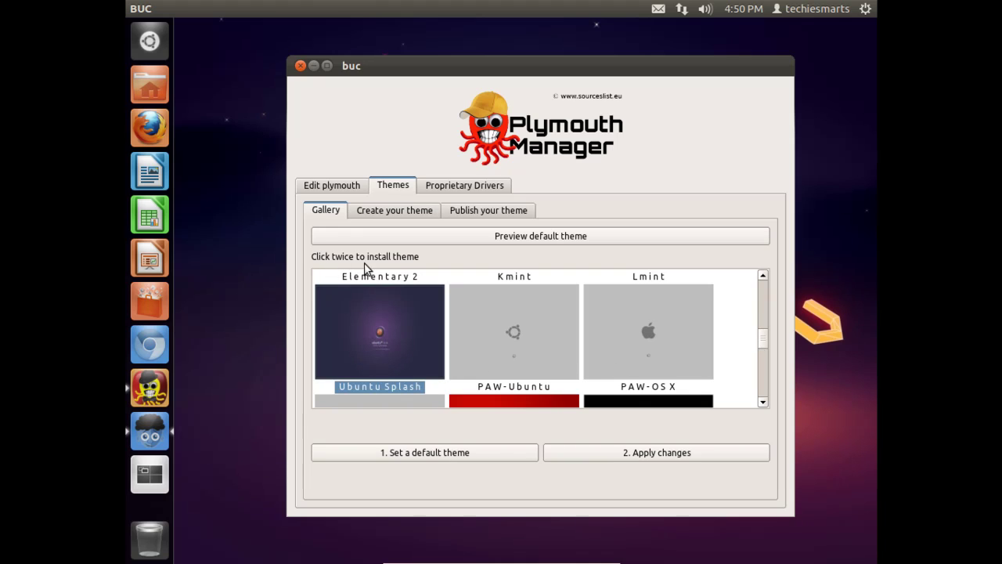
pyautogui.doubleClick(389, 339)
# Make choice 1, INT2MIL-Ubuntu-11.04-Eng, the default Plymouth theme in the XTerm prompt
pyautogui.click(416, 454)
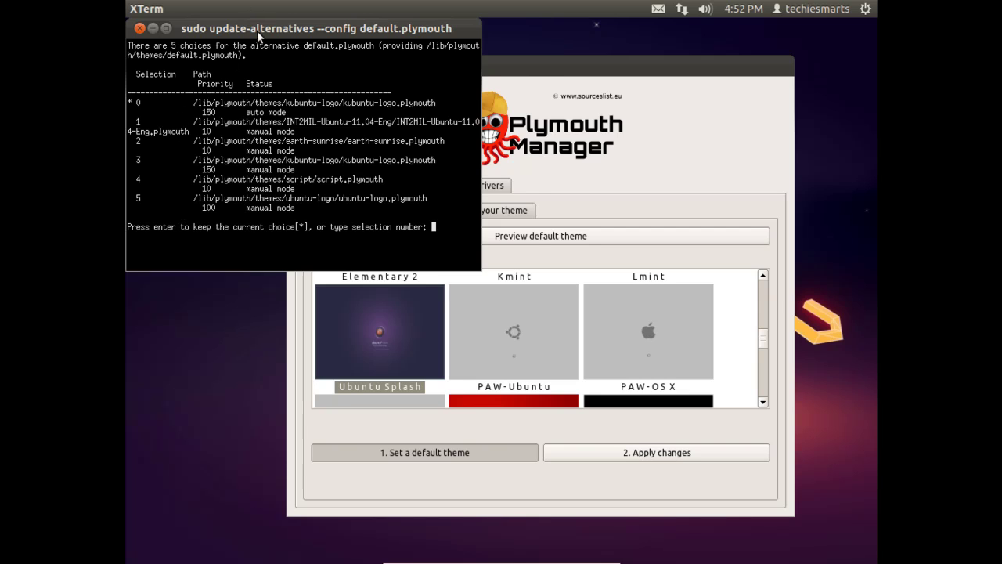
pyautogui.moveTo(257, 32); pyautogui.dragTo(313, 35)
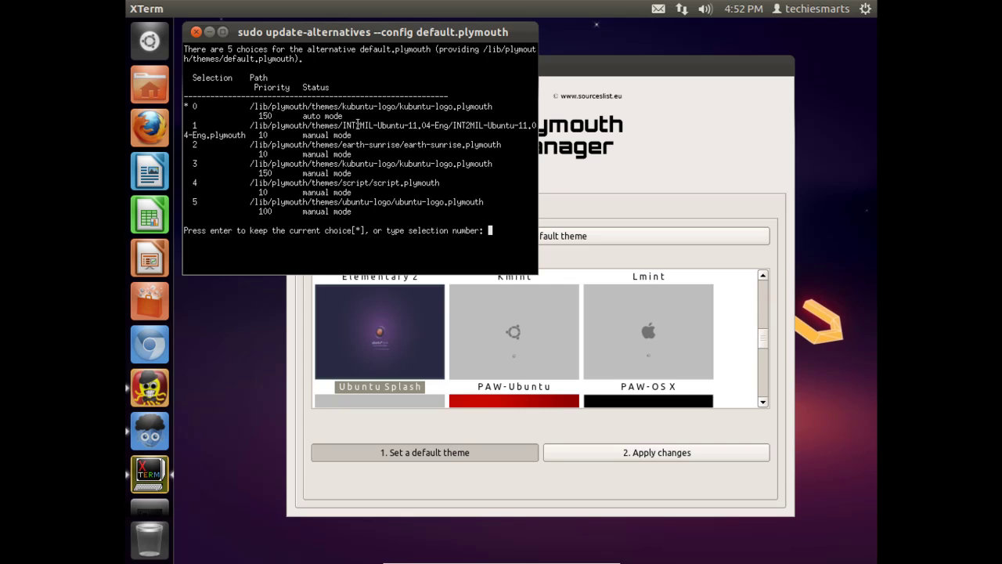
pyautogui.doubleClick(193, 125)
pyautogui.click(483, 225)
pyautogui.write('1')
pyautogui.press('Return')
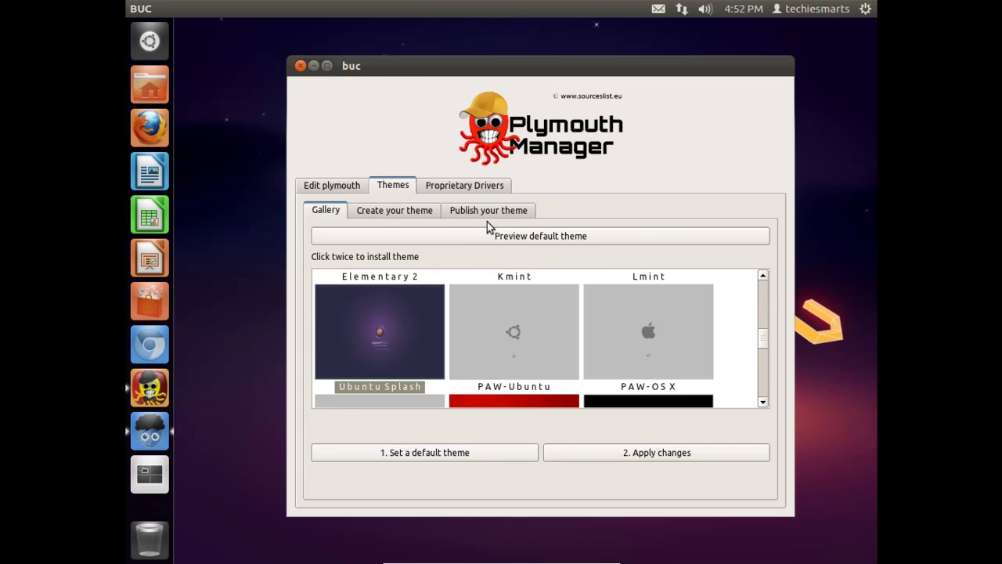
# Preview the new splash, apply it to initrd.img-3.0.0-12-generic, and close Plymouth Manager
pyautogui.click(498, 237)
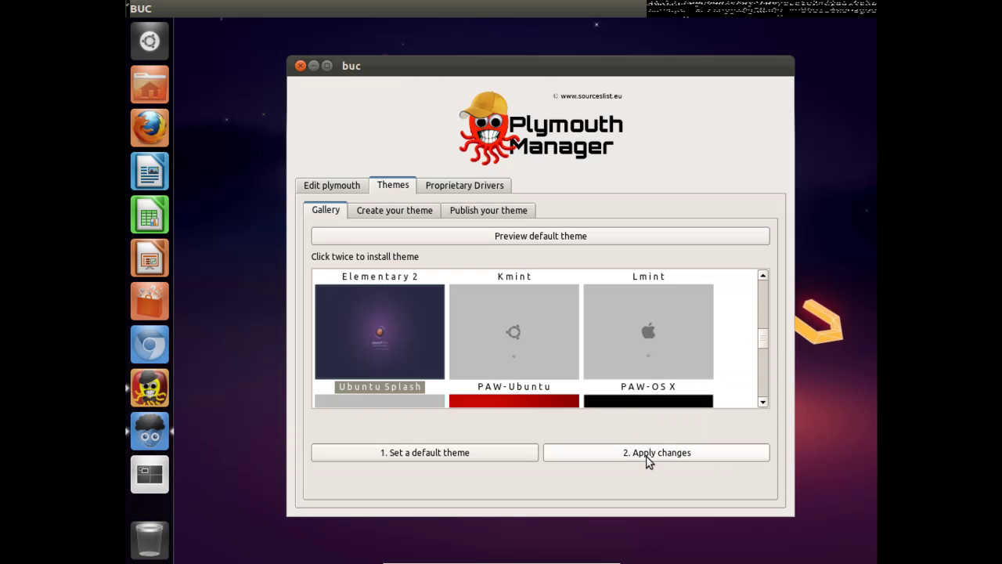
pyautogui.click(647, 454)
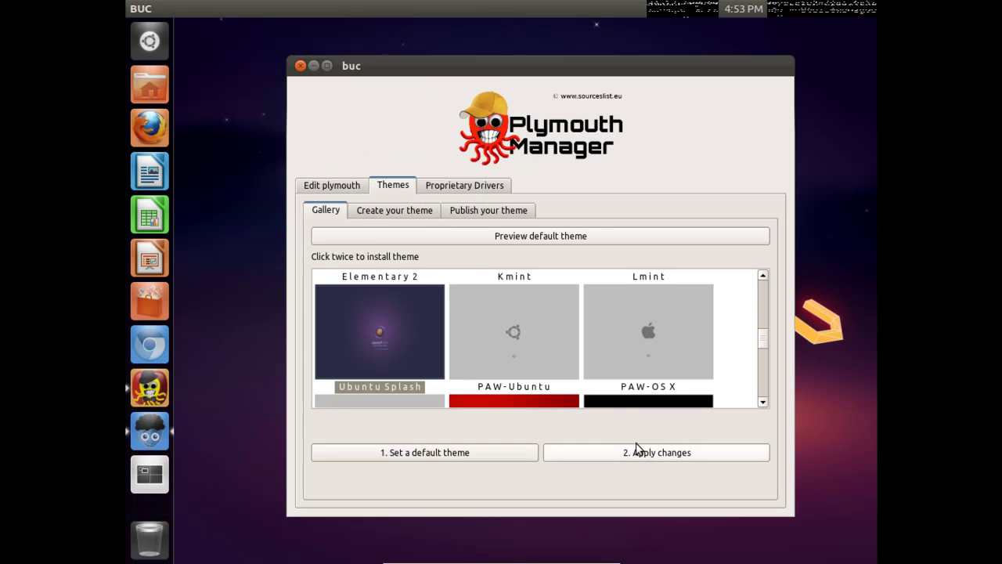
pyautogui.click(300, 66)
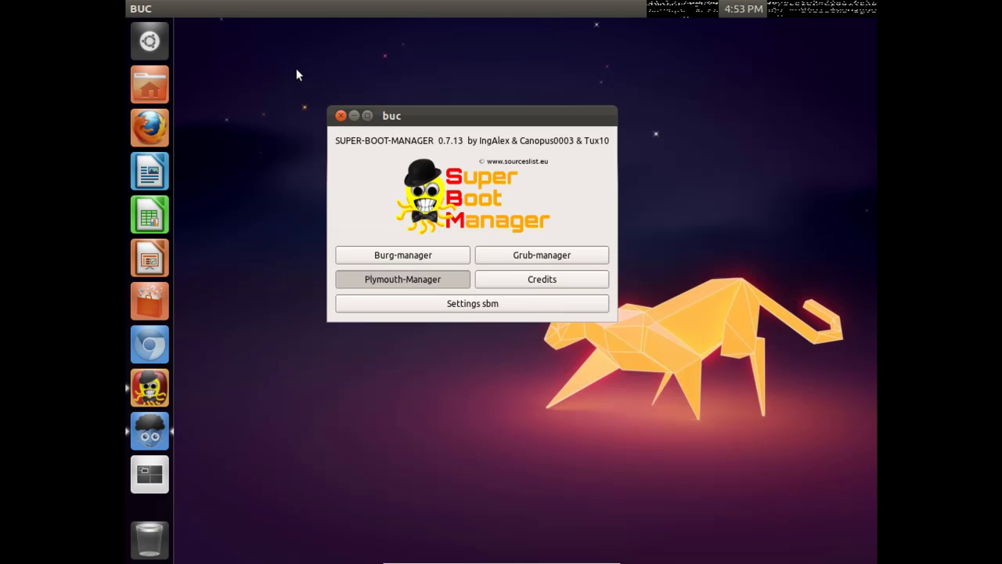
# Close the Super Boot Manager main window and choose Shut Down from the top-panel menu to restart
pyautogui.click(341, 115)
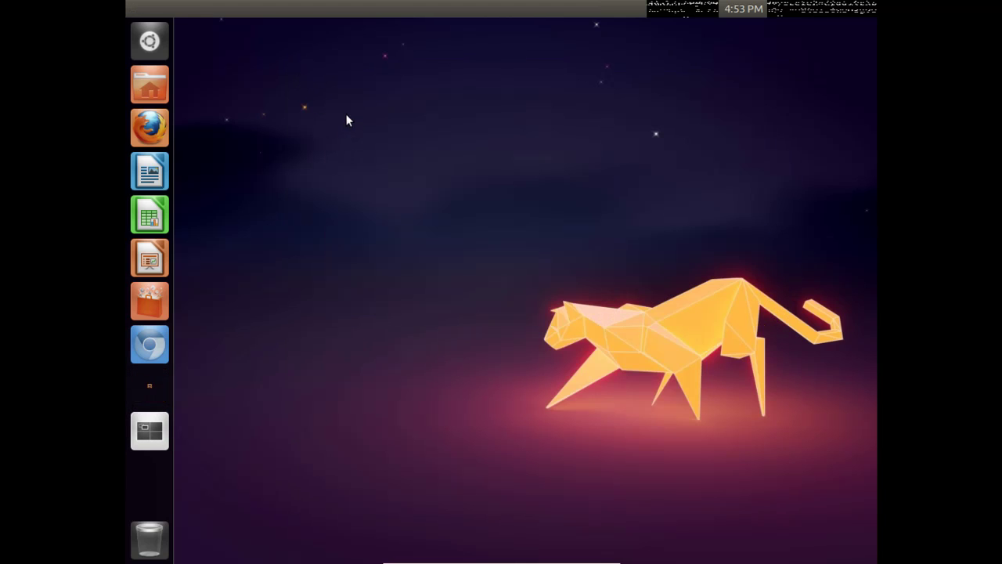
pyautogui.click(843, 11)
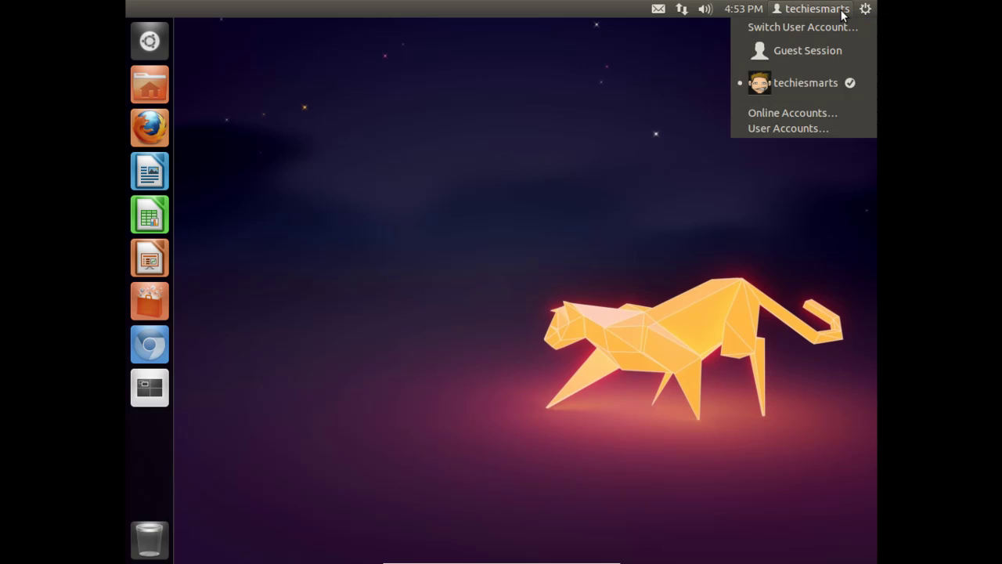
pyautogui.moveTo(865, 8)
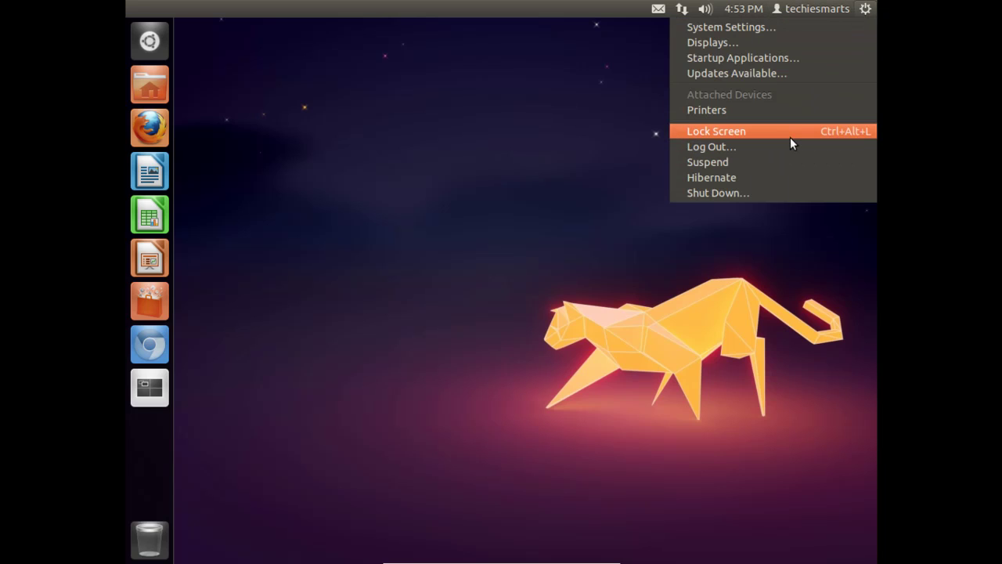
pyautogui.click(782, 194)
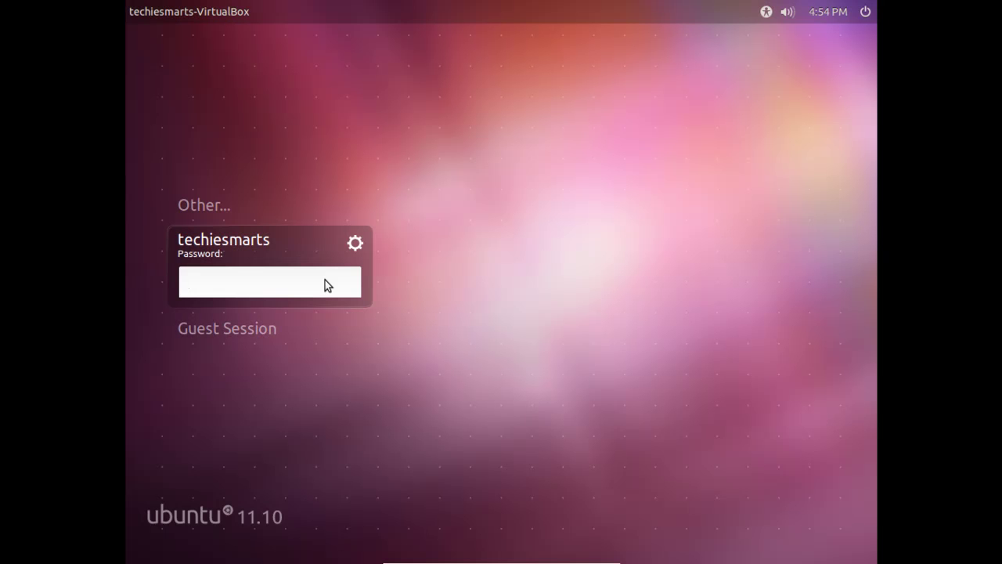
# Log back in, then launch Super Boot Manager as root from a Dash search for 'super'
pyautogui.write('******')
pyautogui.press('Return')
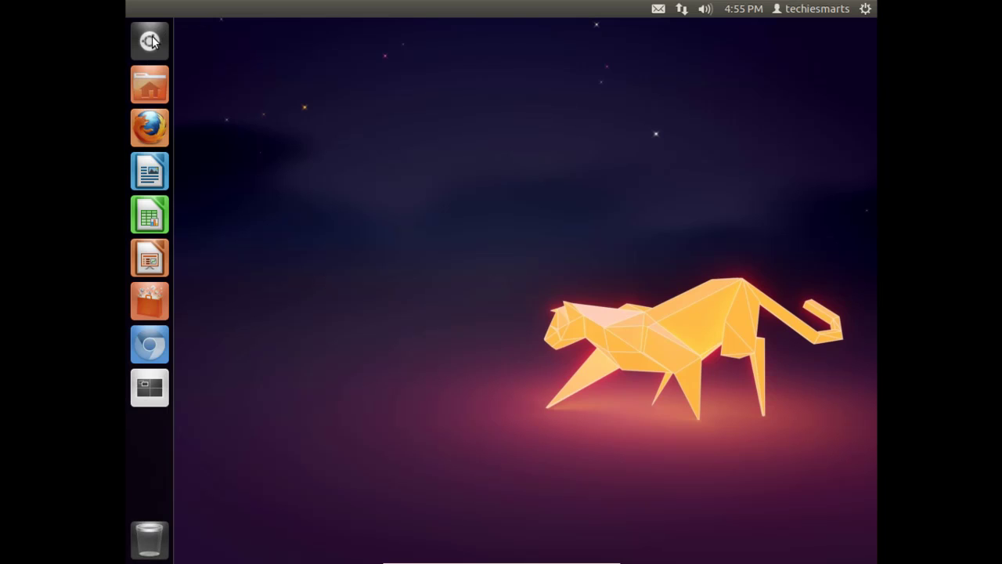
pyautogui.press('super')
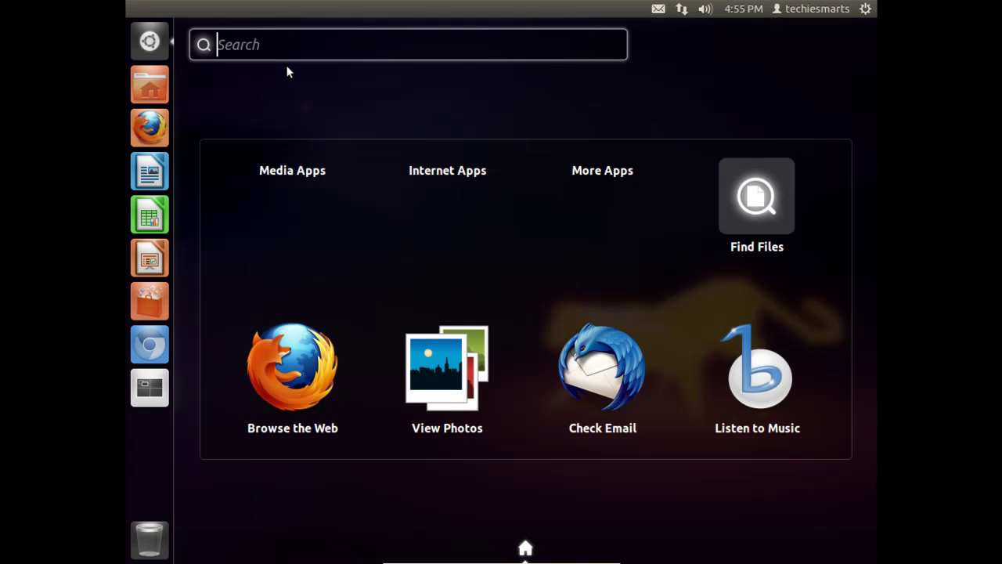
pyautogui.write('super')
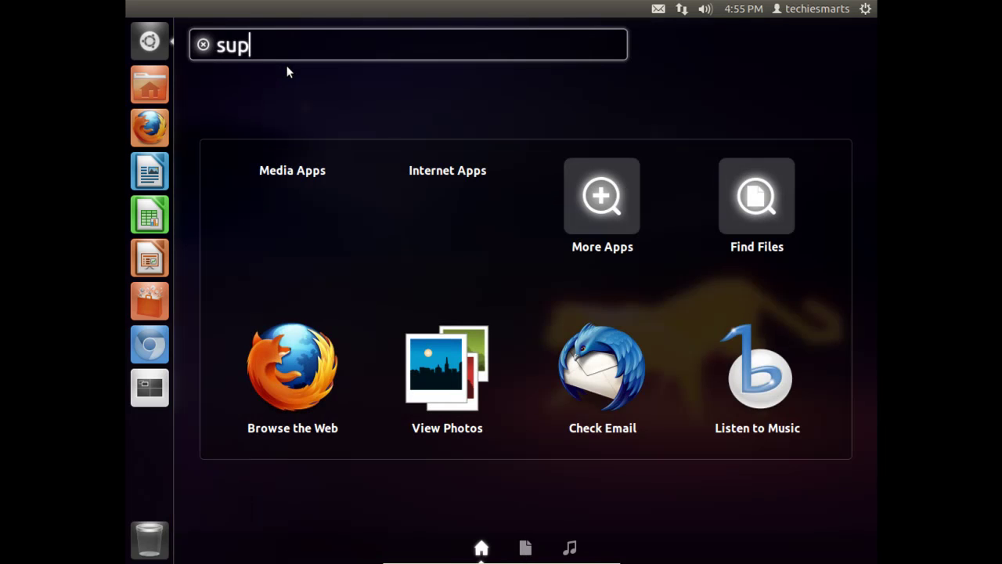
pyautogui.click(268, 128)
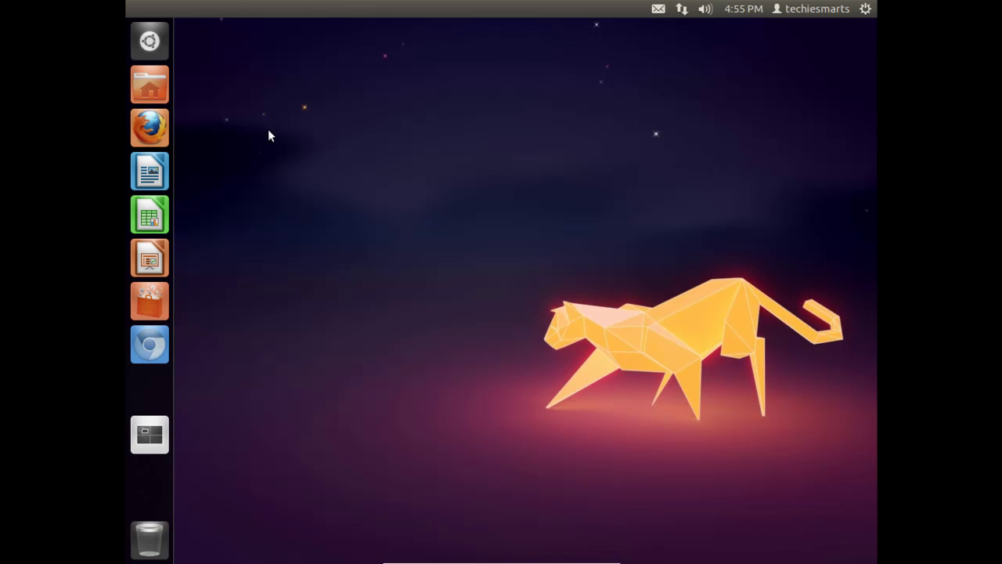
pyautogui.write('••••••')
pyautogui.press('Return')
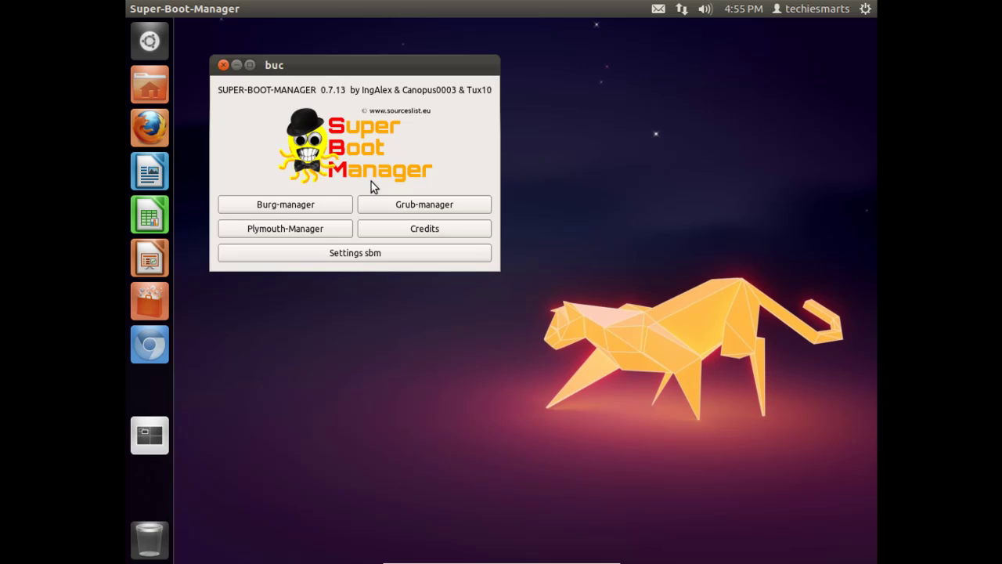
# Open Plymouth Manager, view the Create and Publish theme forms, then return to the Gallery
pyautogui.click(304, 227)
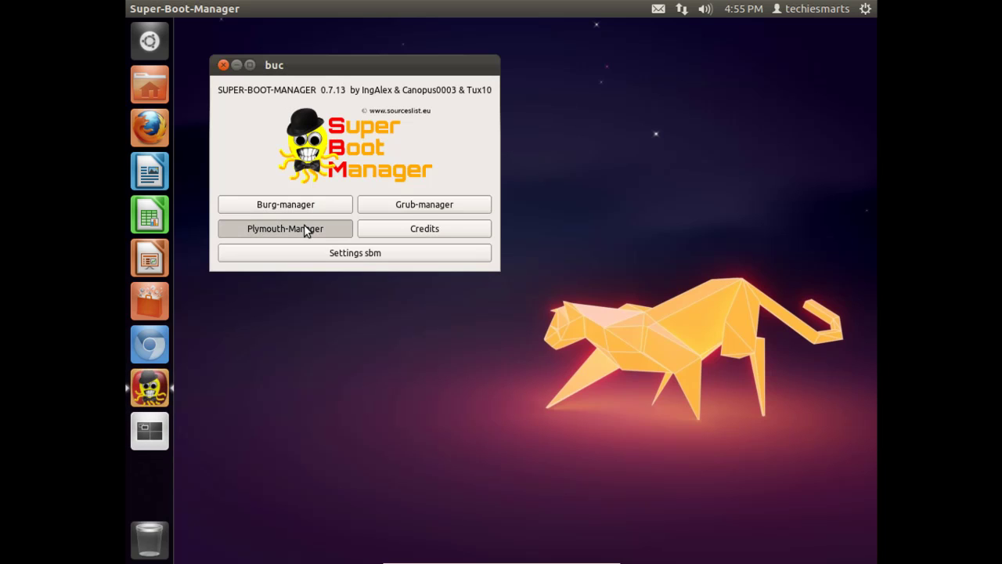
pyautogui.click(615, 185)
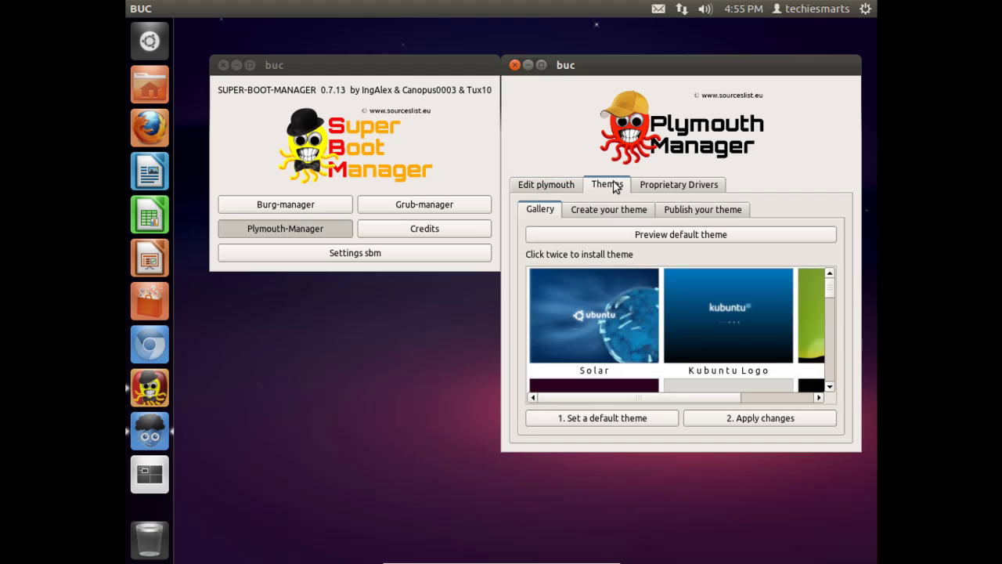
pyautogui.click(618, 210)
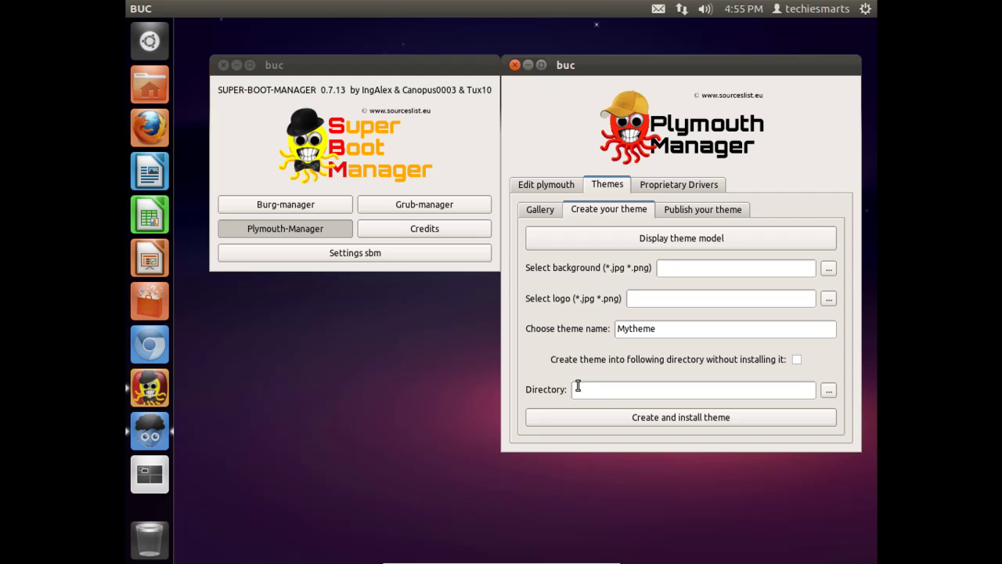
pyautogui.click(689, 210)
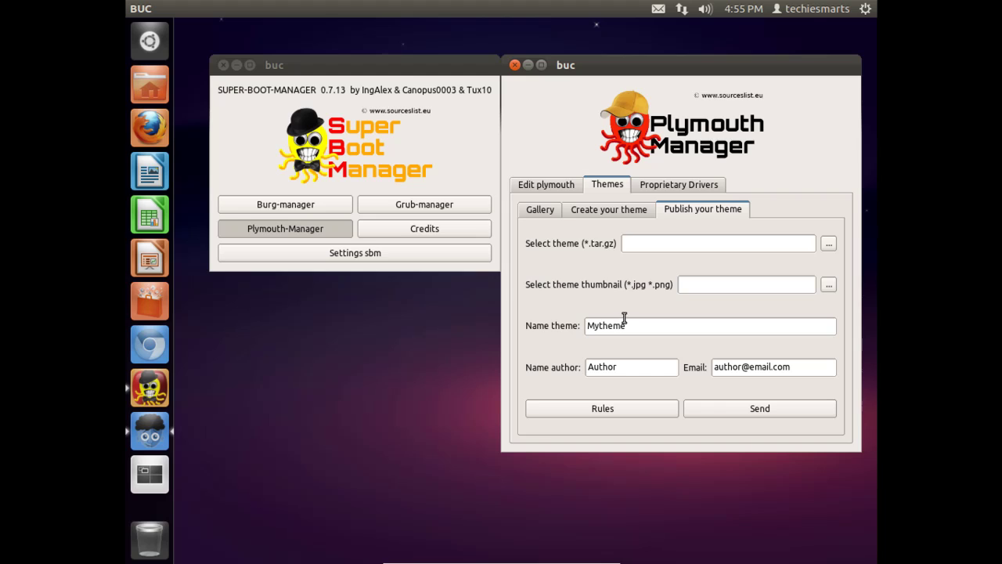
pyautogui.click(543, 211)
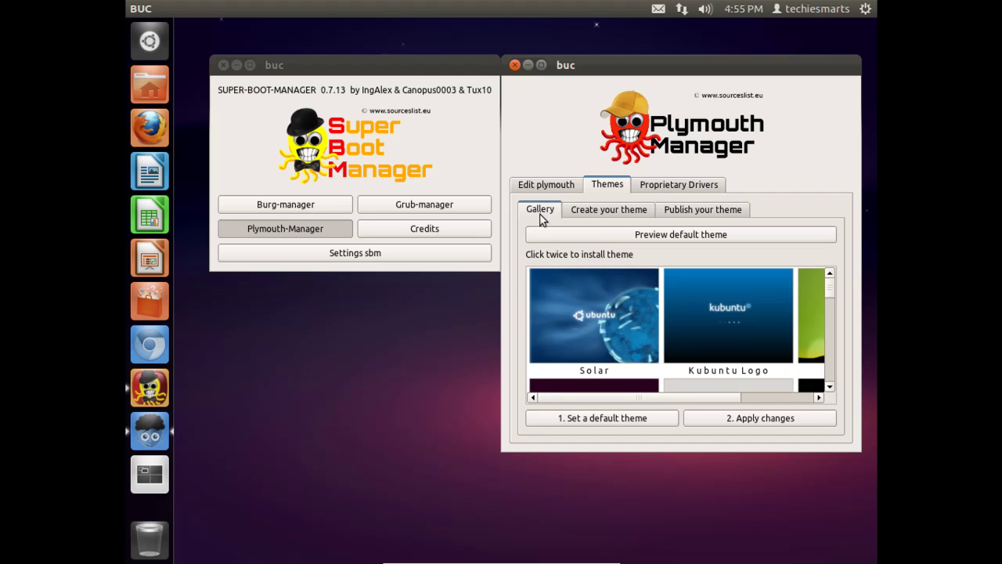
# Set ubuntu-logo (option 5) as the default splash theme, preview it, and apply the changes
pyautogui.click(645, 422)
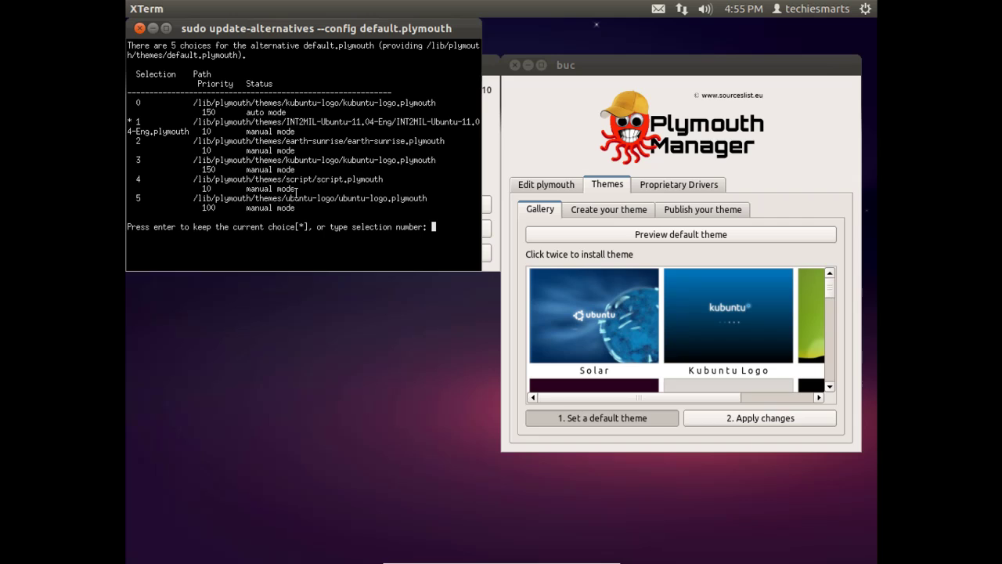
pyautogui.write('5')
pyautogui.press('Return')
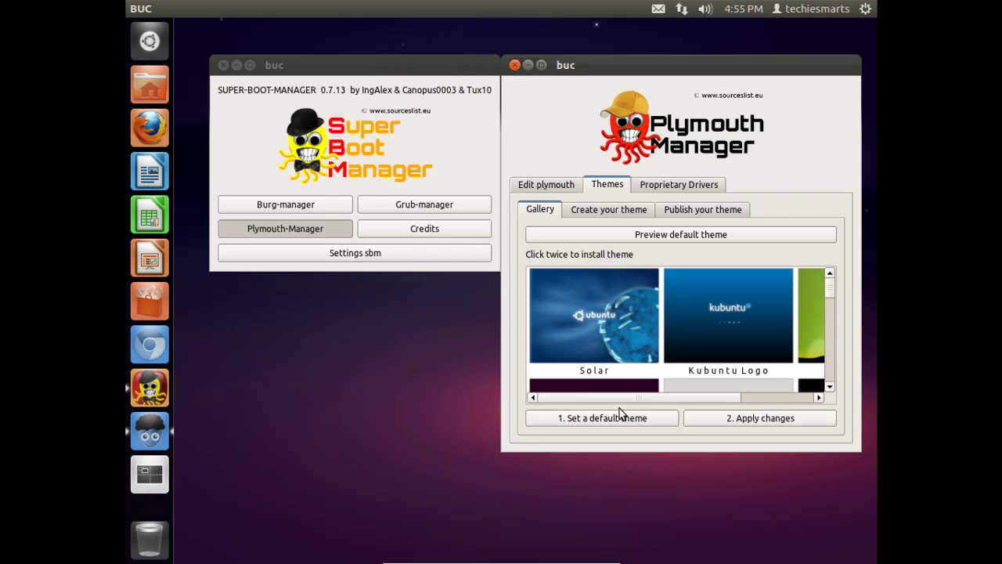
pyautogui.click(680, 237)
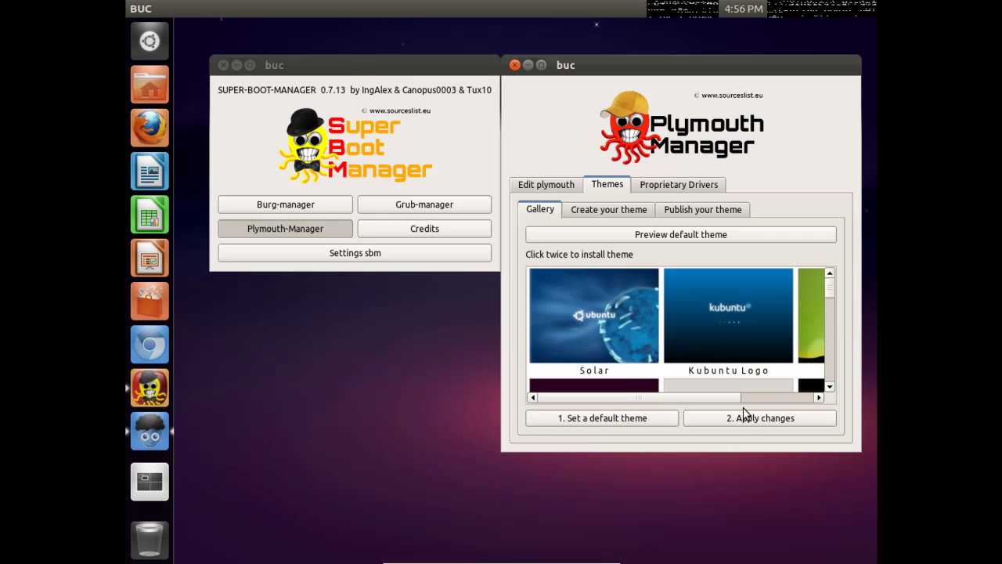
pyautogui.click(747, 419)
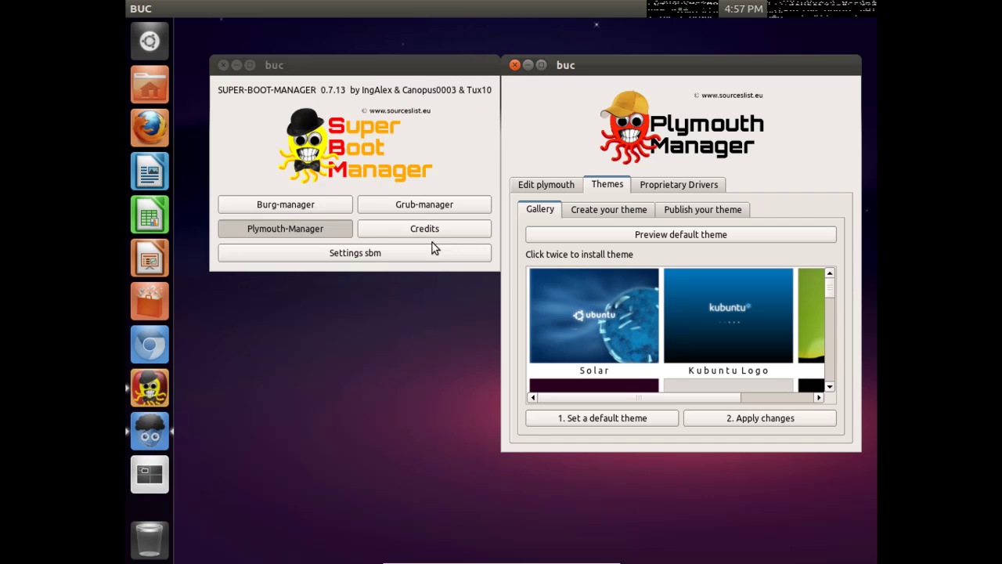
# Show the Proprietary Drivers page with its experts-only Grub2/Burg fix
pyautogui.click(656, 189)
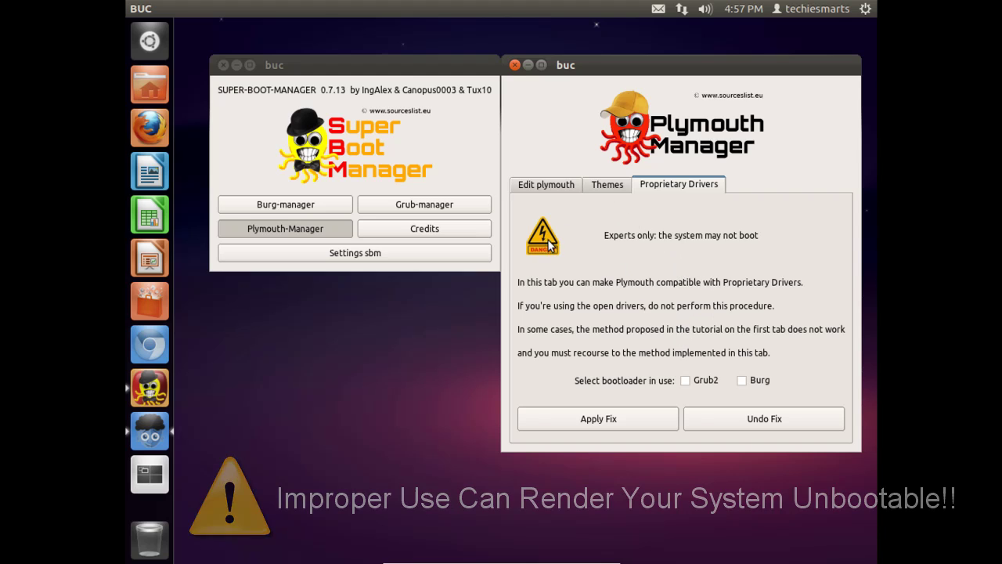
# Close both Super Boot Manager windows and choose Shut Down… from the gear menu
pyautogui.click(607, 188)
pyautogui.click(515, 65)
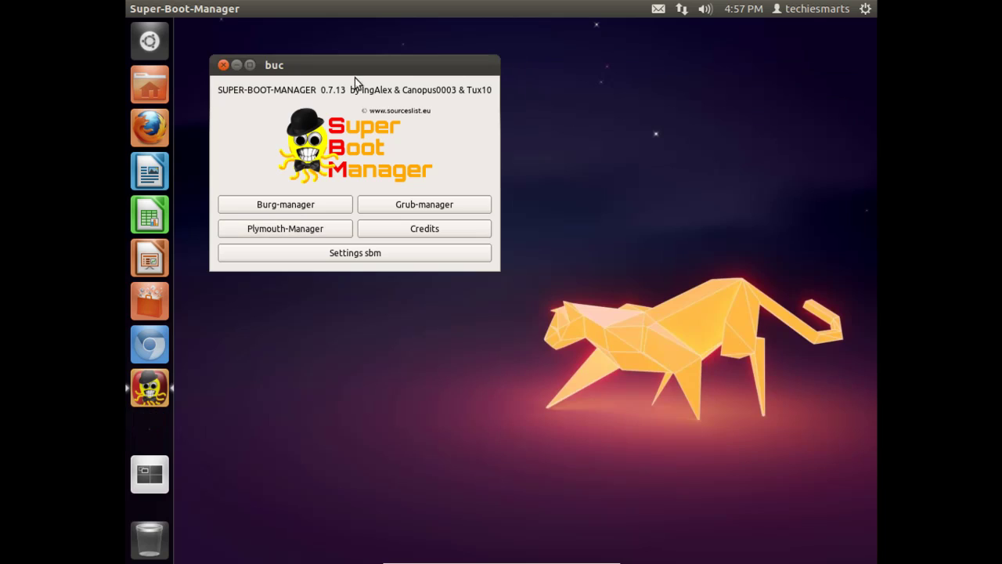
pyautogui.click(223, 65)
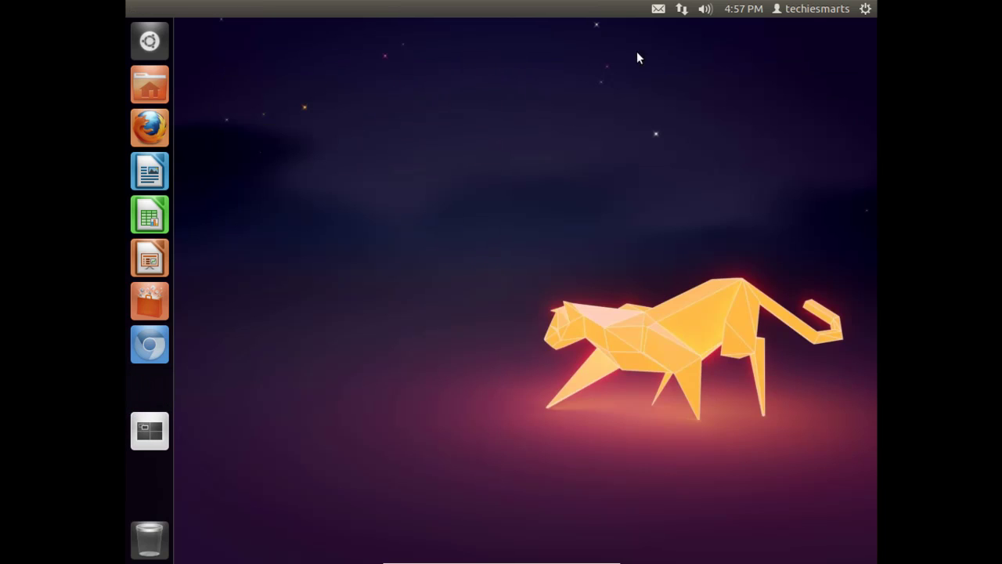
pyautogui.click(866, 11)
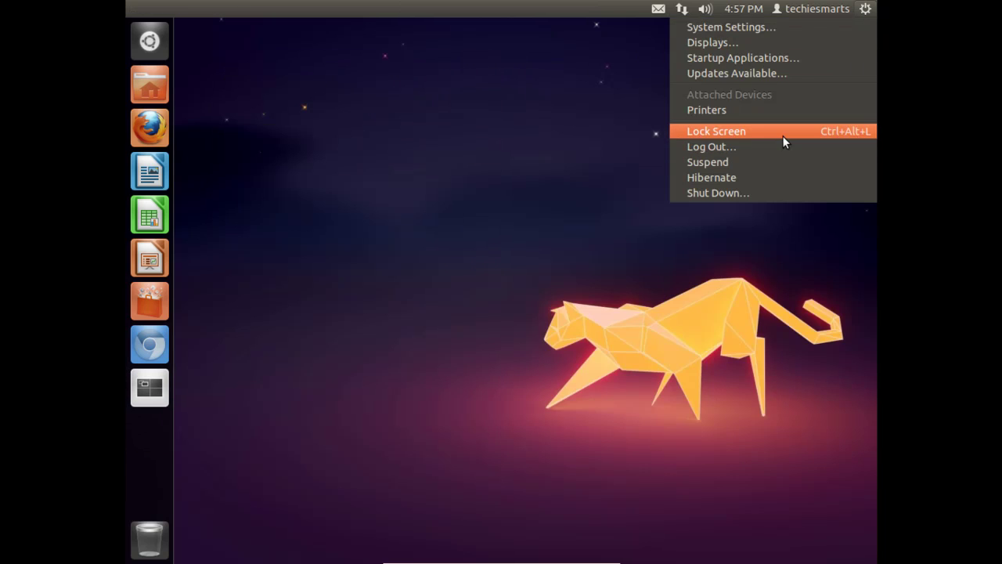
pyautogui.click(776, 192)
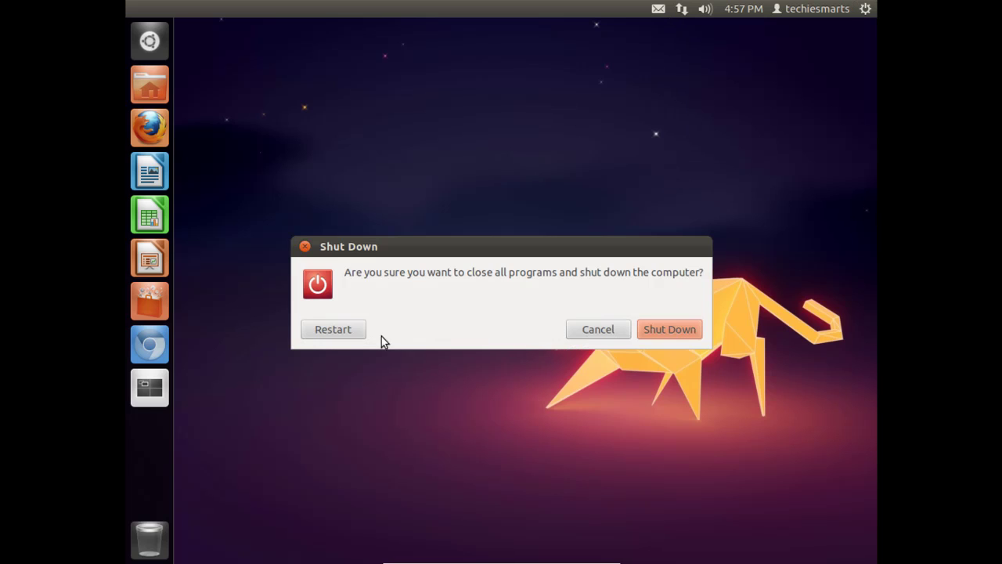